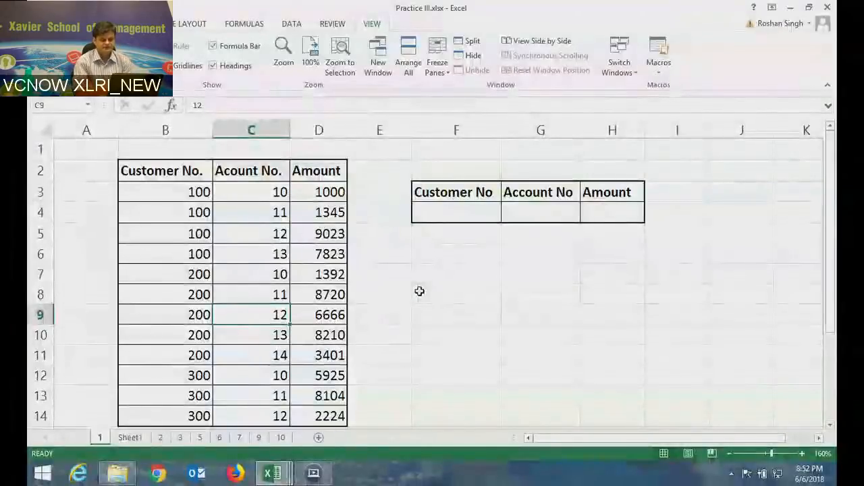
Enter the customer number in F4 and the account number in G4 of the lookup table.
left_click(466, 213)
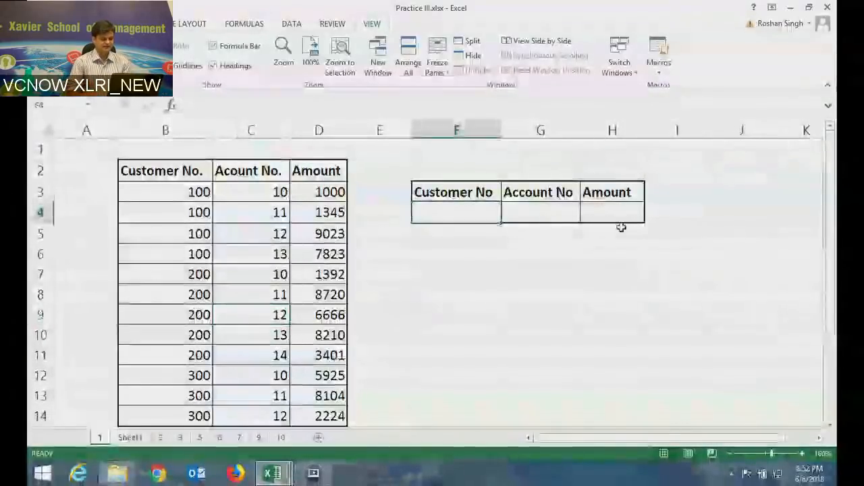
type("200")
key("Tab")
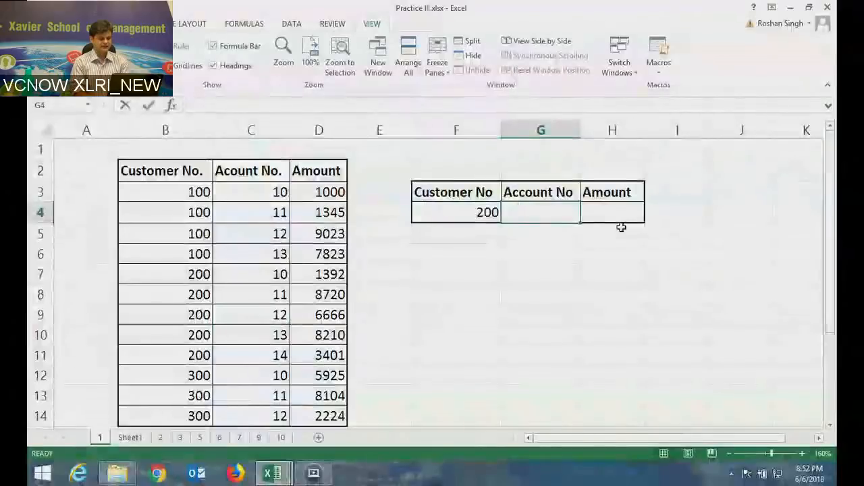
type("12")
key("Tab")
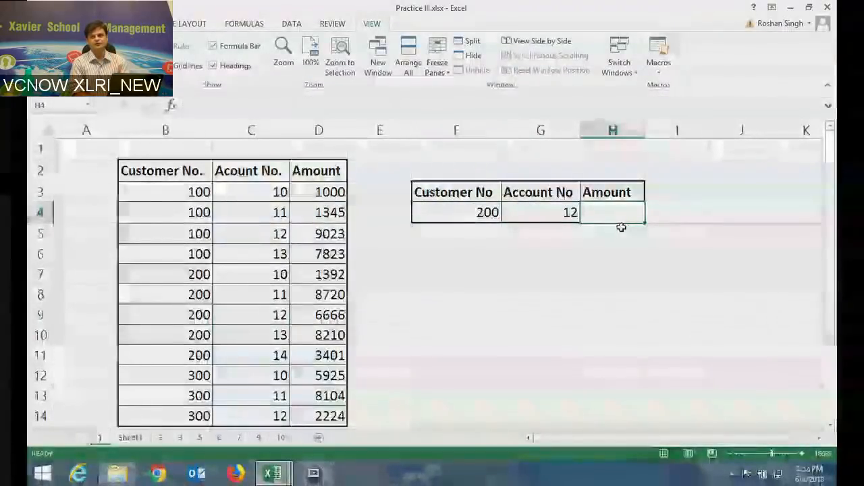
key("Left")
key("Left")
key("Left")
key("Left")
key("Left")
key("Left")
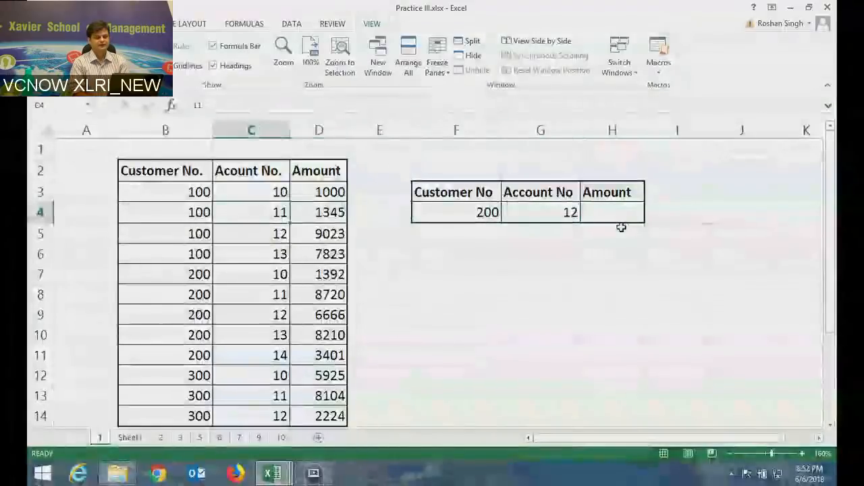
key("Left")
key("Right")
key("Right")
key("Right")
key("Right")
key("Right")
key("Right")
key("Right")
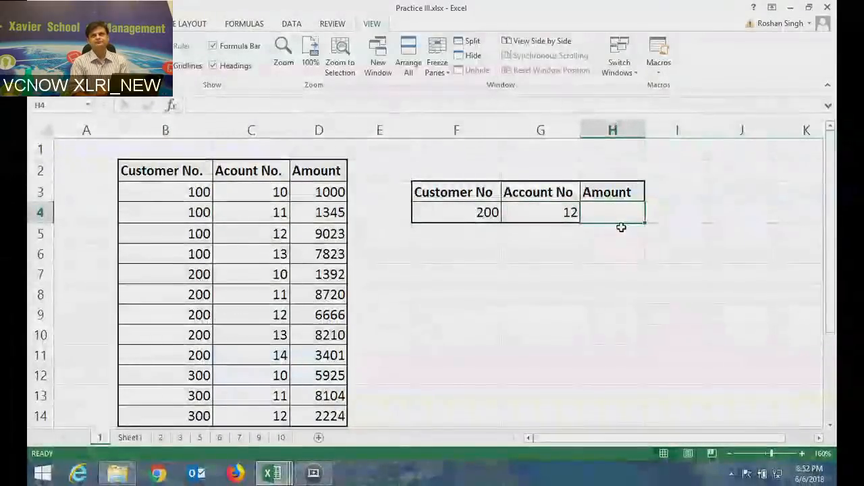
key("Down")
key("Down")
key("Down")
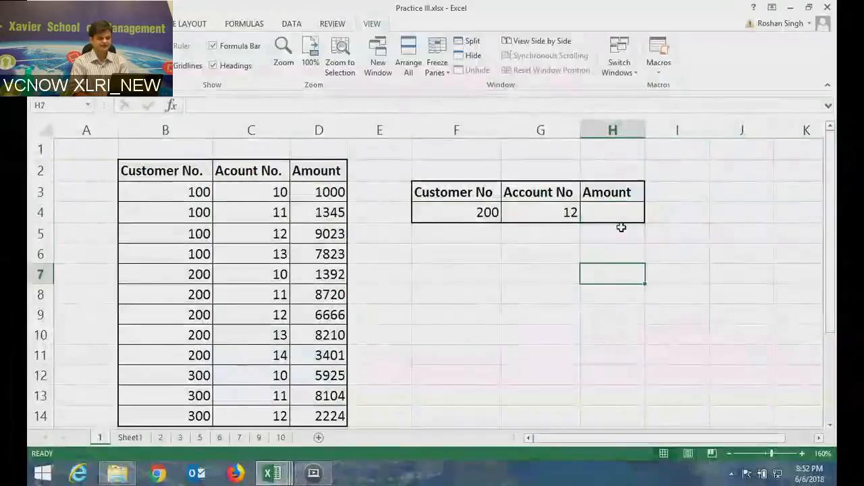
key("Up")
key("Up")
key("Up")
key("Up")
key("Left")
key("Left")
key("Left")
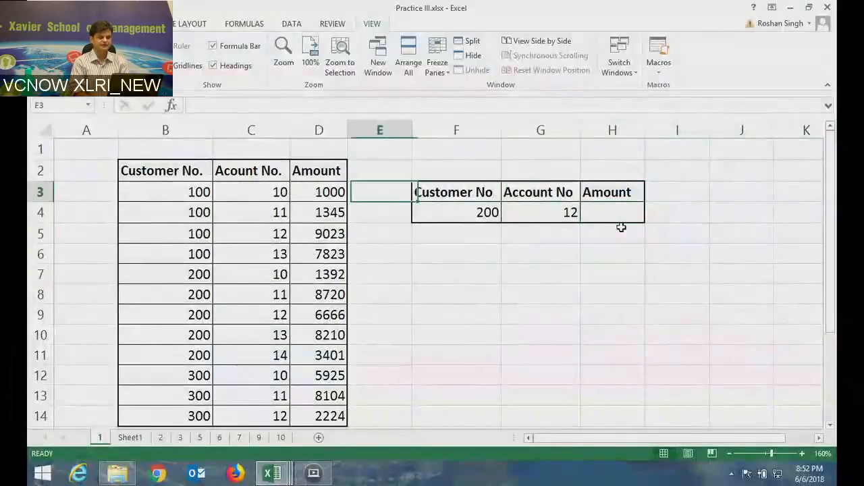
key("Right")
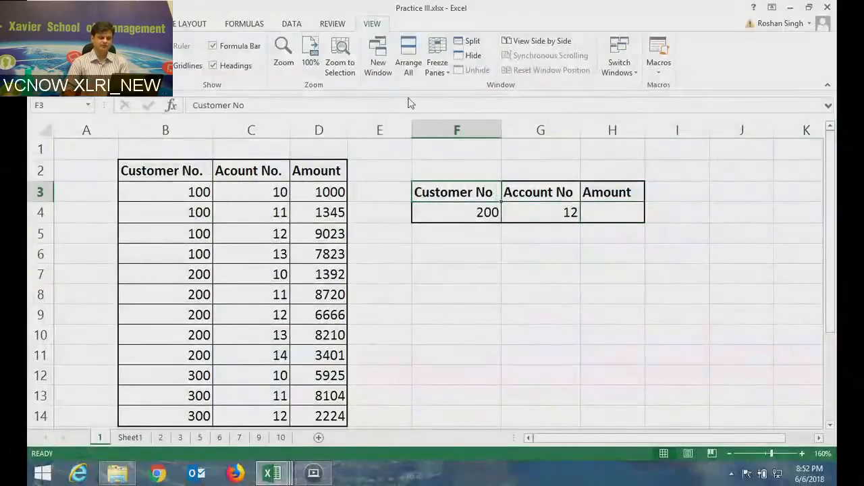
Widen the empty column E between the data table and the lookup table.
left_click(393, 133)
right_click(401, 136)
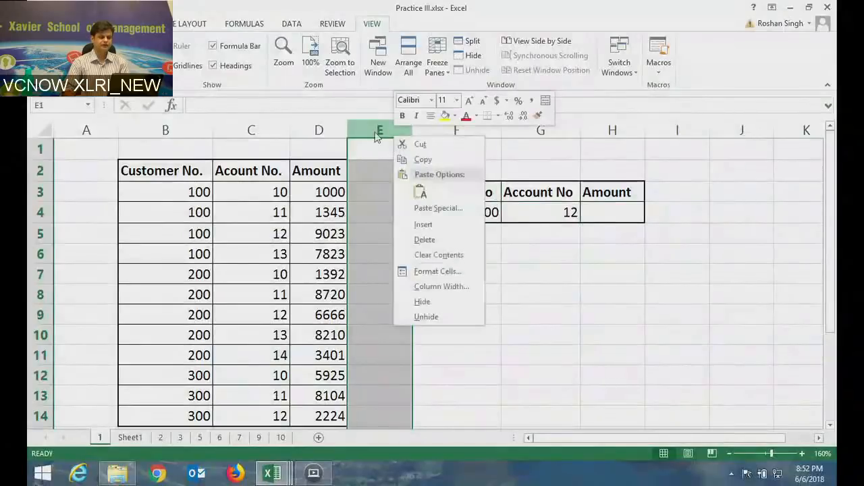
key("Escape")
left_click(372, 170)
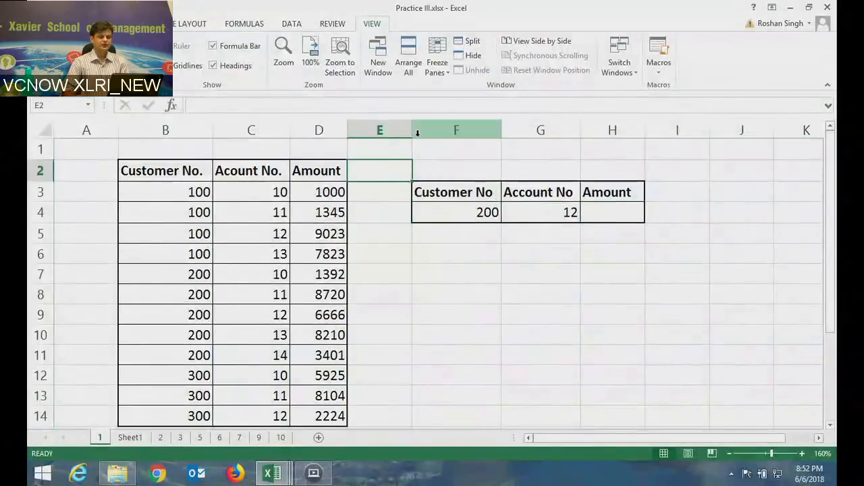
left_click_drag(418, 133, 434, 205)
left_click(413, 271)
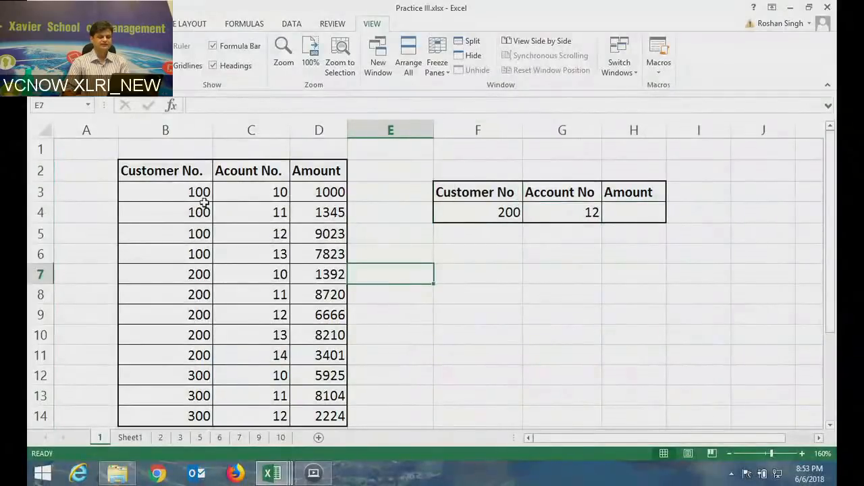
Add the header CustomerNoAccountNo in cell E2 beside Amount, and autofit the width of column E.
left_click(183, 171)
left_click(183, 186)
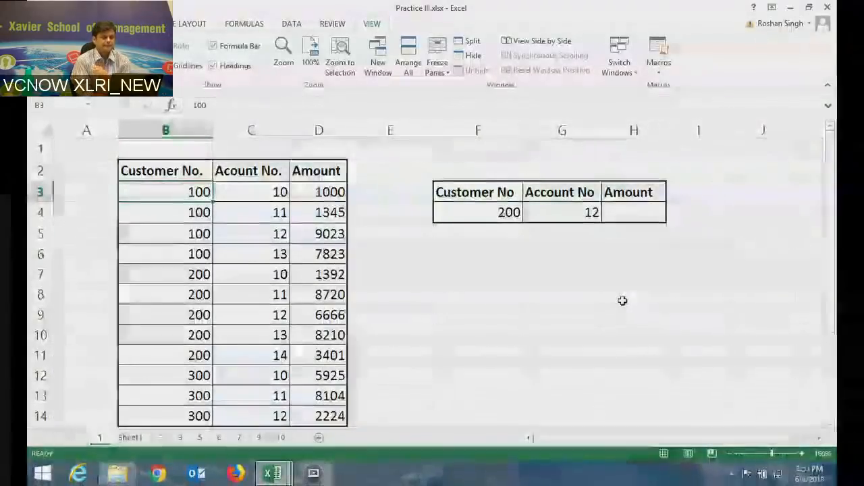
key("Up")
key("Right")
key("Right")
key("Right")
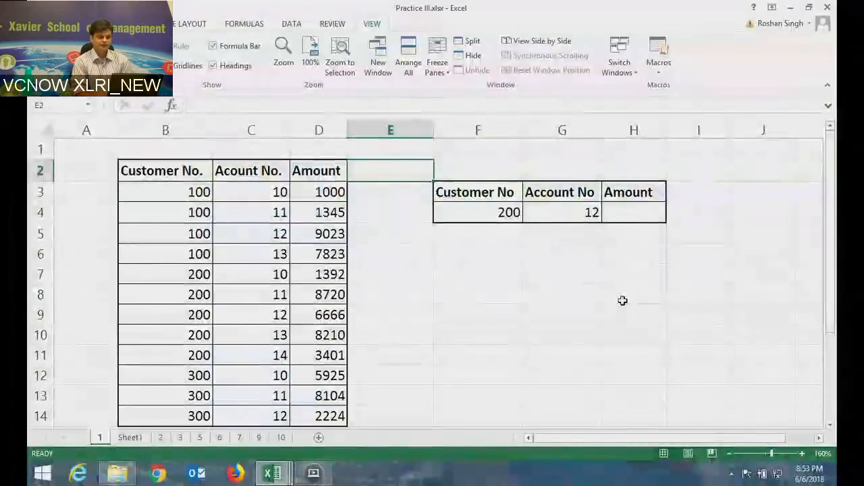
type("CustomerN")
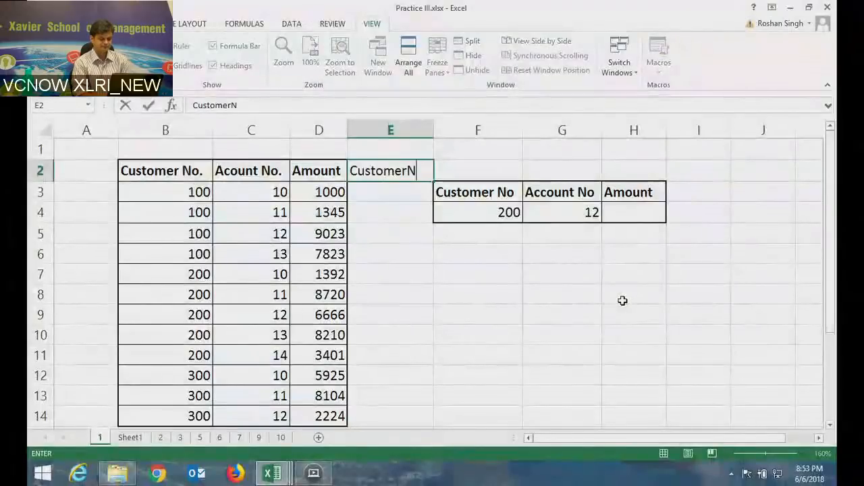
type("oAccou")
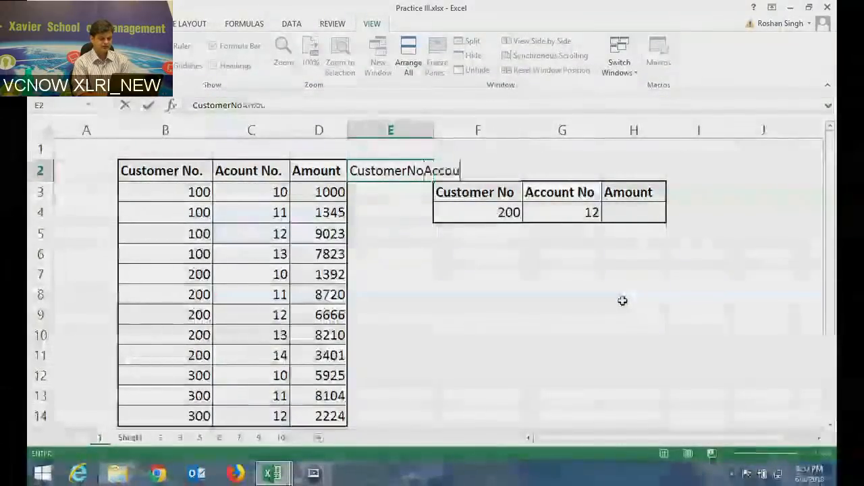
type("ntNo)")
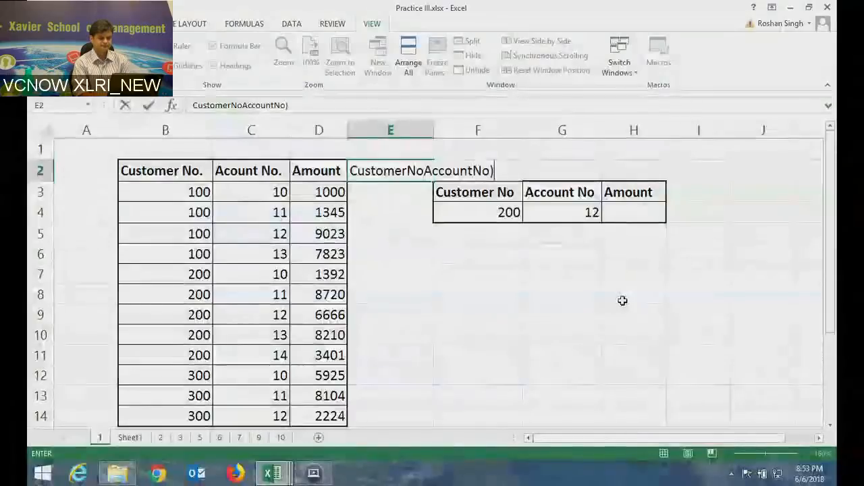
key("BackSpace")
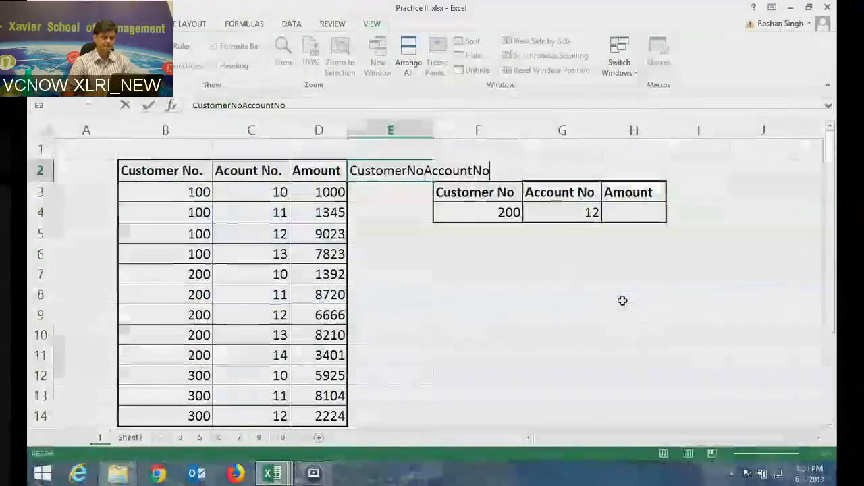
key("Return")
double_click(434, 130)
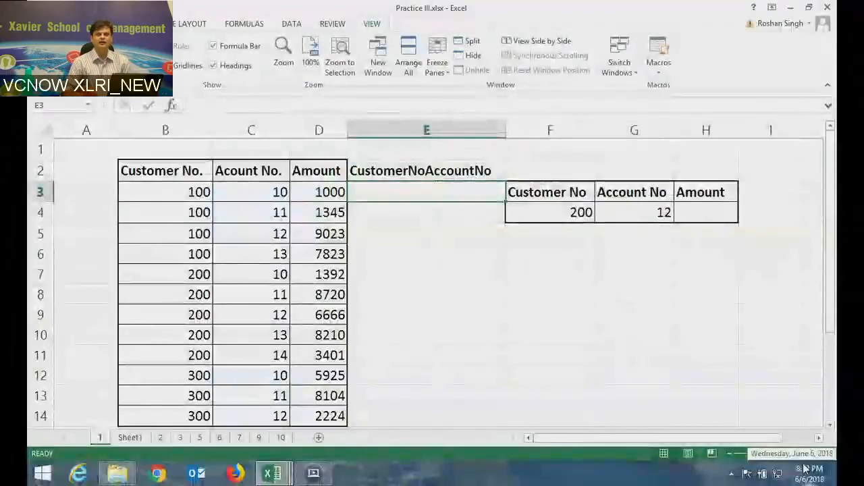
Enter the formula =B3&C3 in cell E3 to join the customer and account numbers.
type("=")
key("Left")
key("Left")
key("Left")
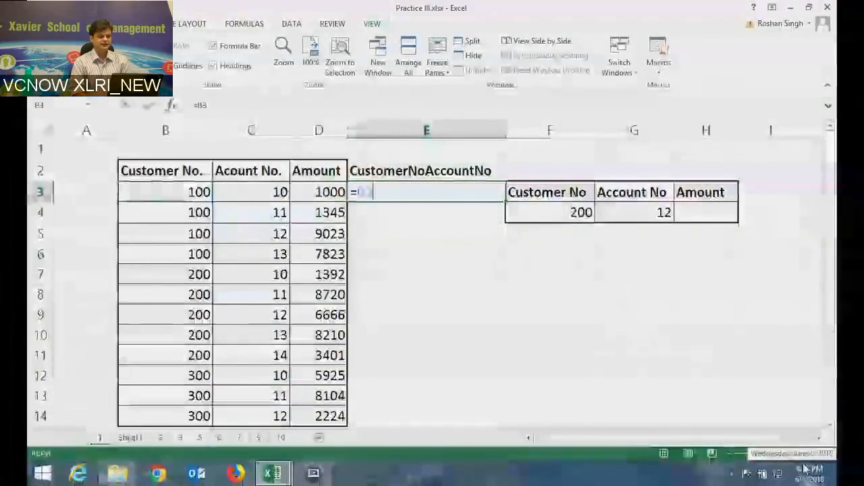
type("&")
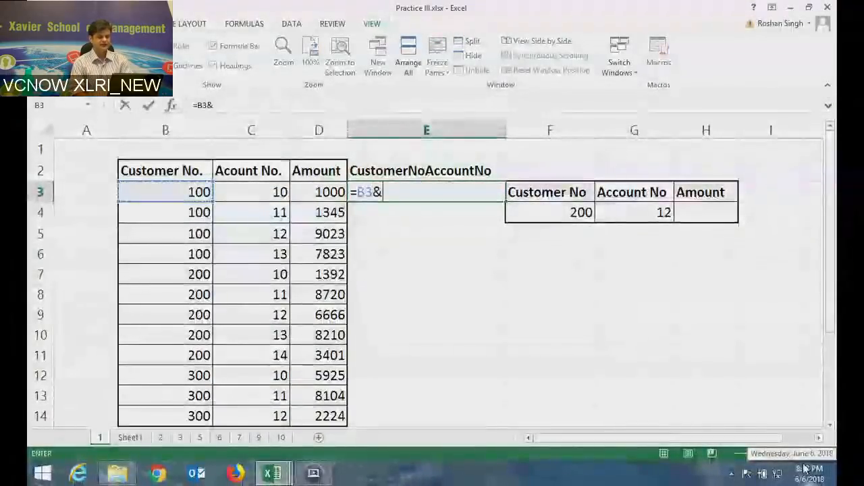
key("Left")
key("Left")
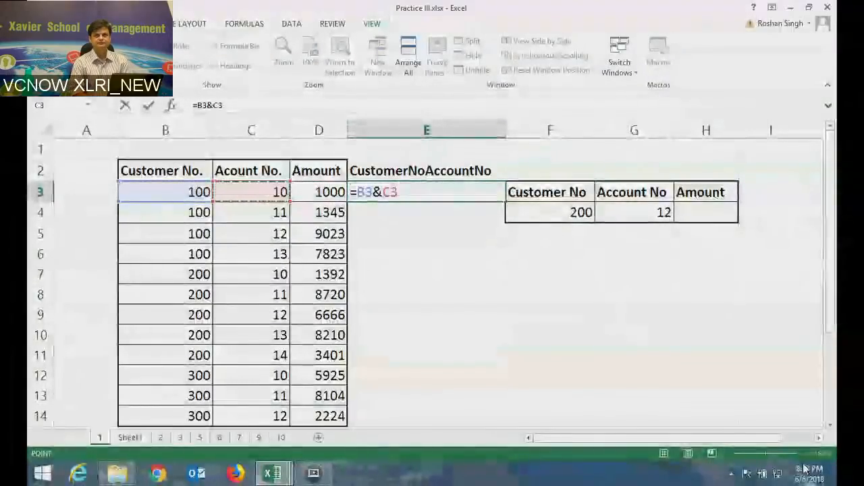
key("Return")
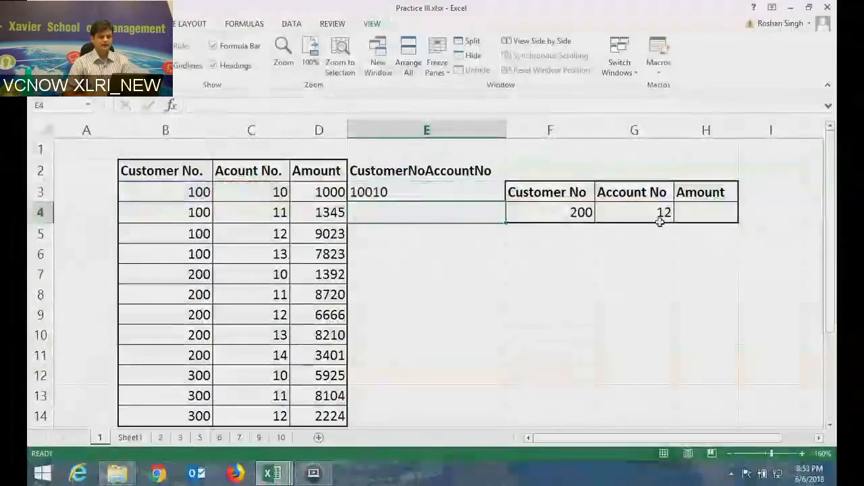
Fill the concatenation formula in E3 down column E for all rows of the data table.
left_click(463, 197)
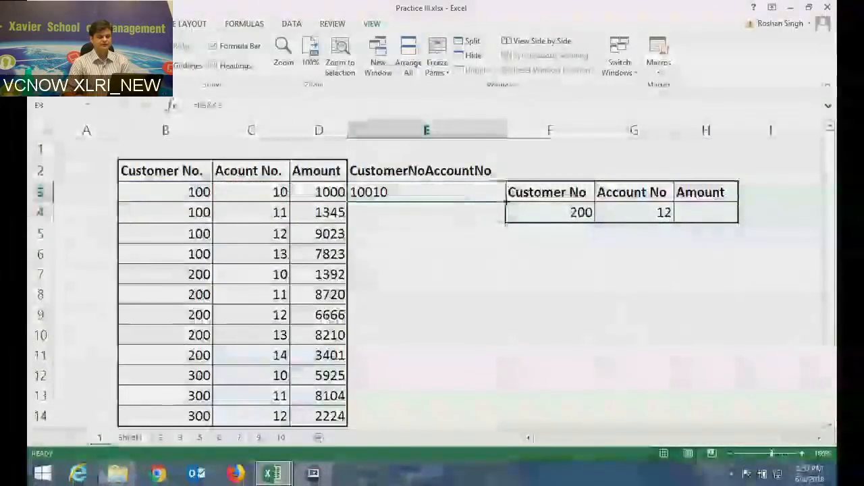
double_click(506, 202)
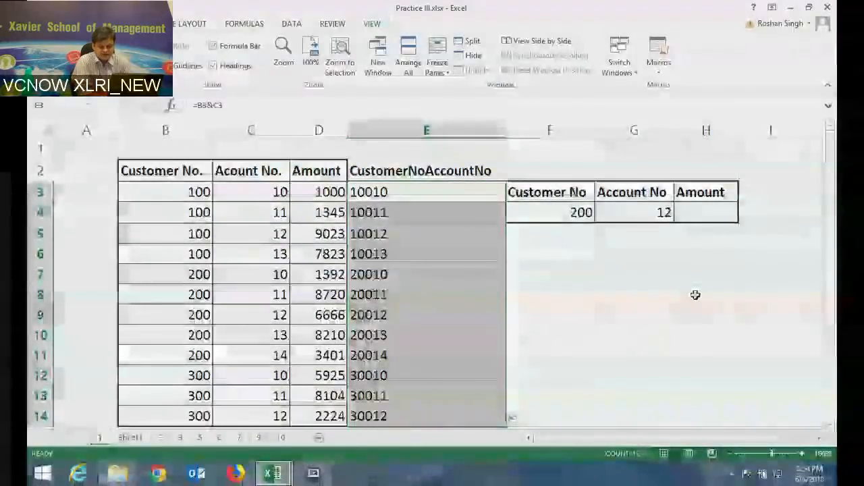
key("Left")
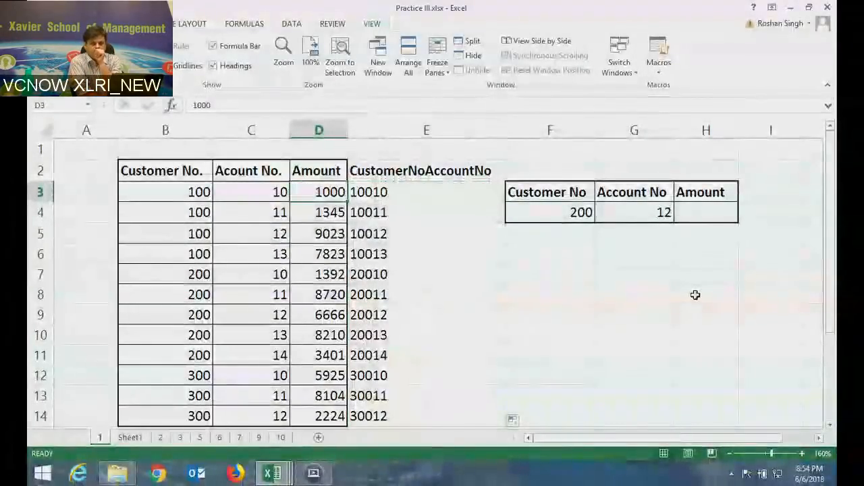
key("Right")
key("Right")
key("Right")
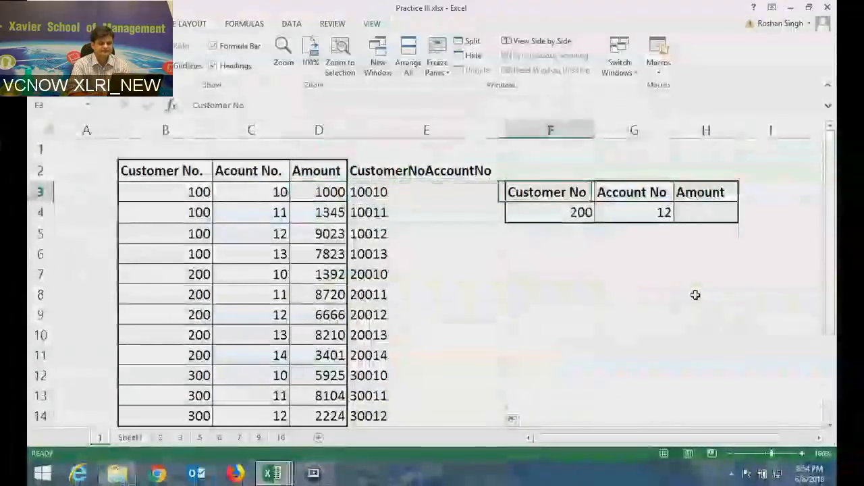
key("Down")
key("Down")
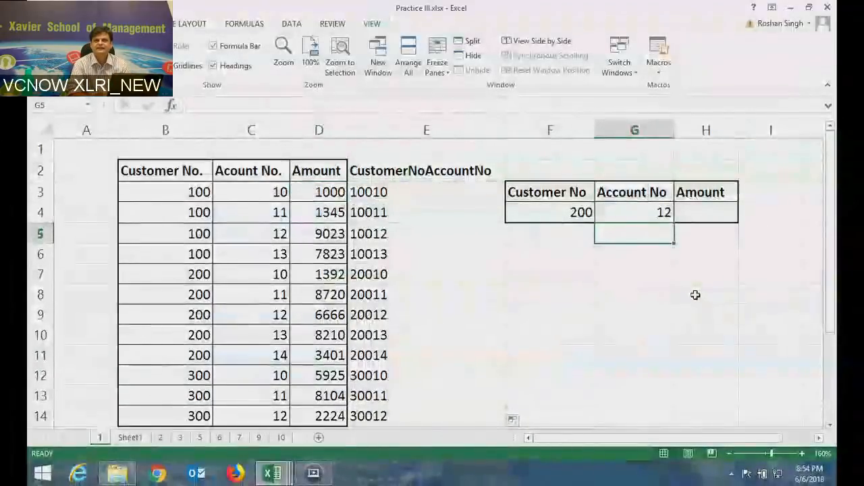
key("Left")
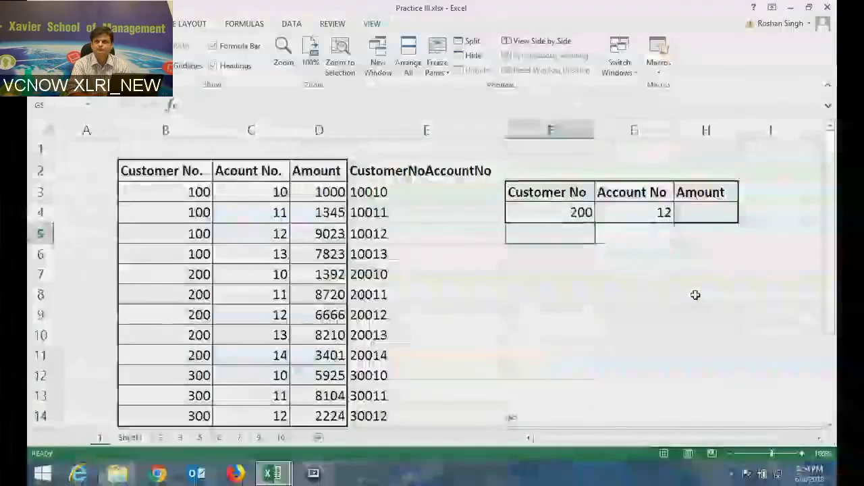
key("Down")
key("Up")
key("Up")
key("Up")
key("Up")
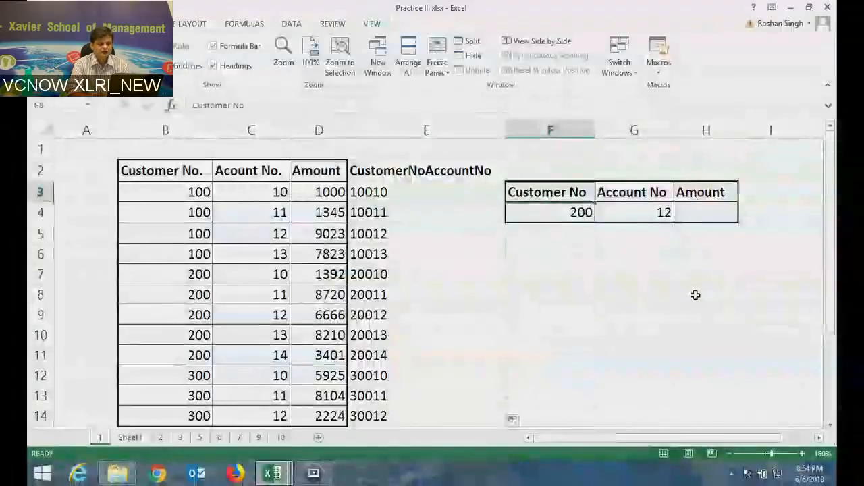
key("Left")
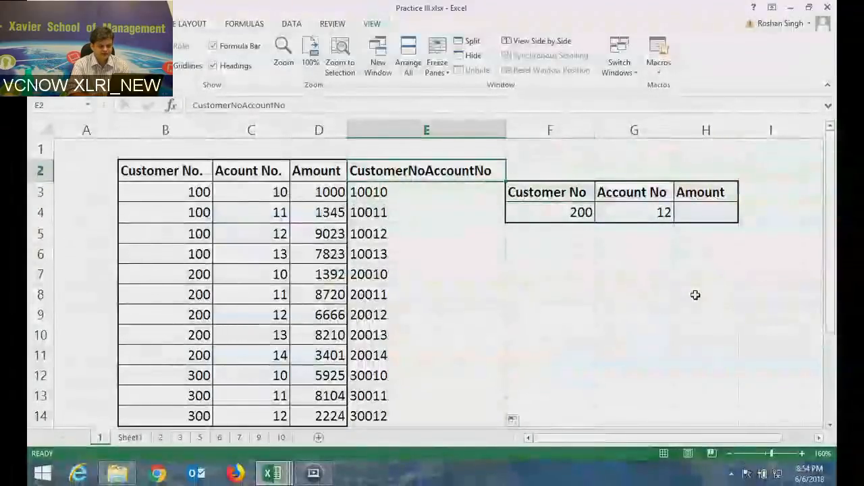
key("ctrl+shift+Down")
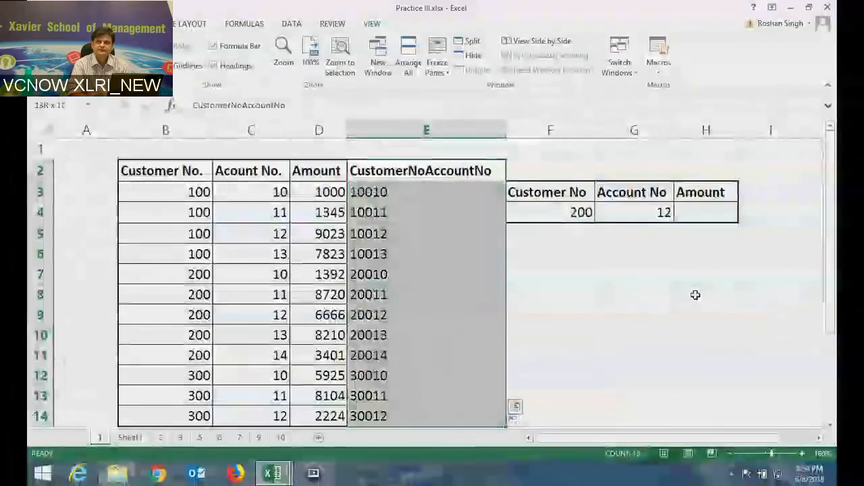
key("Right")
key("Right")
key("Down")
key("Down")
key("Down")
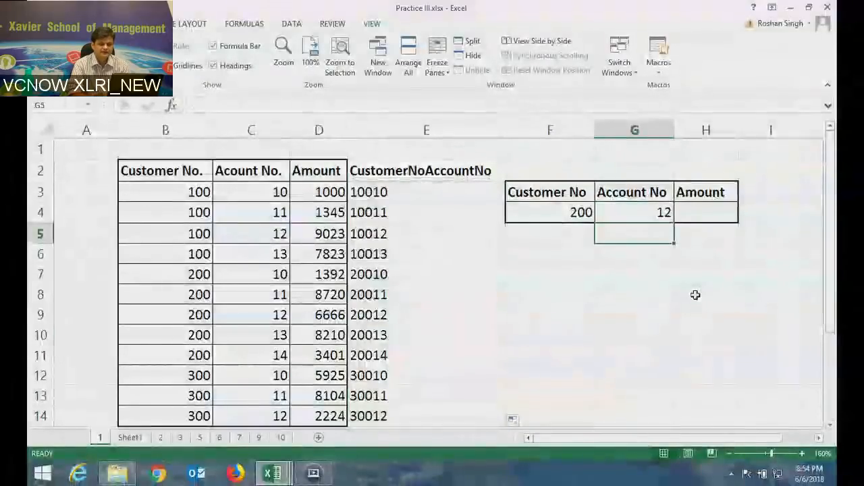
key("Left")
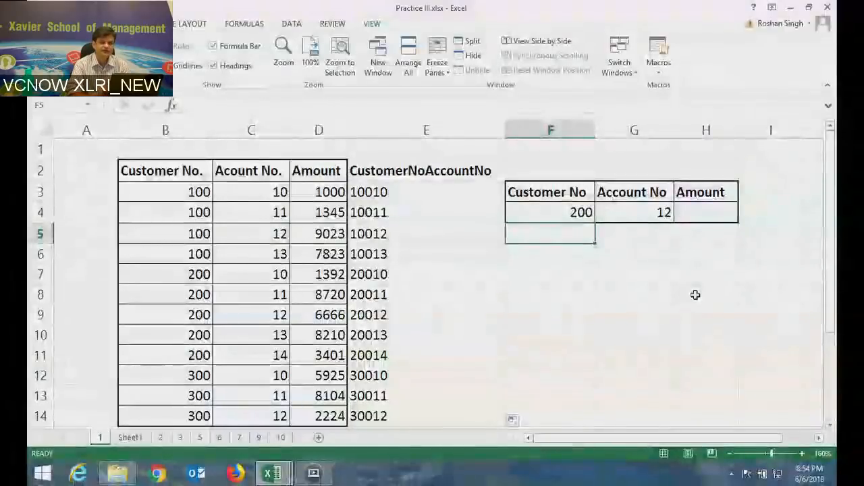
key("Down")
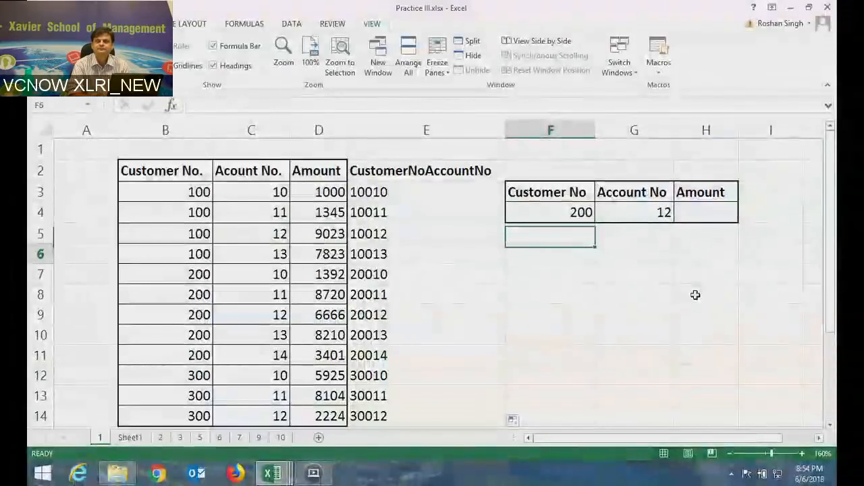
key("Down")
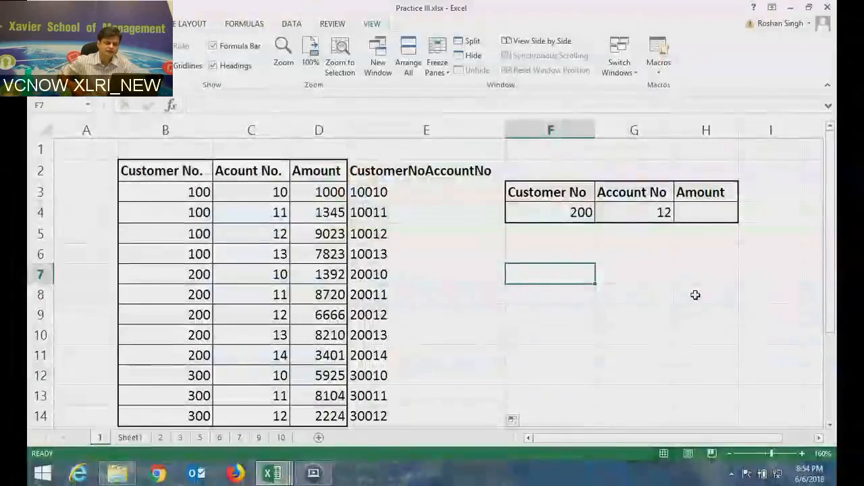
Enter the formula =MATCH(F4&G4,E3:E14,0) in cell F7 to find the position of the combined customer and account key.
type("=")
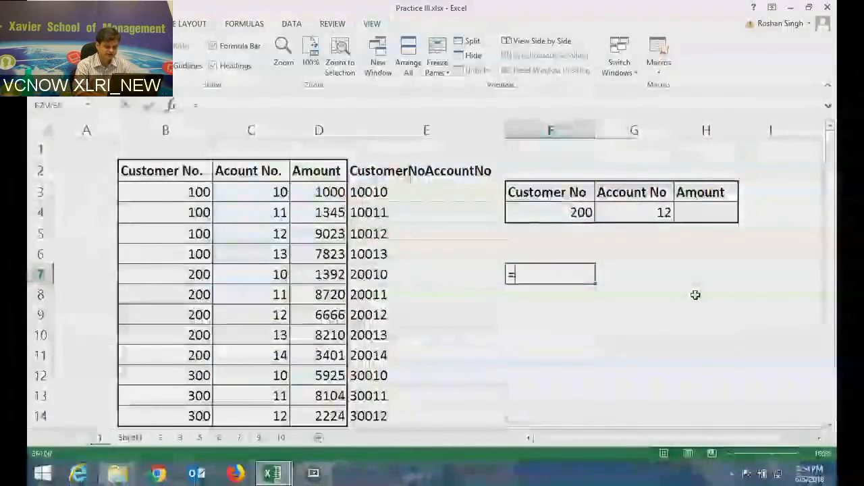
type("match(")
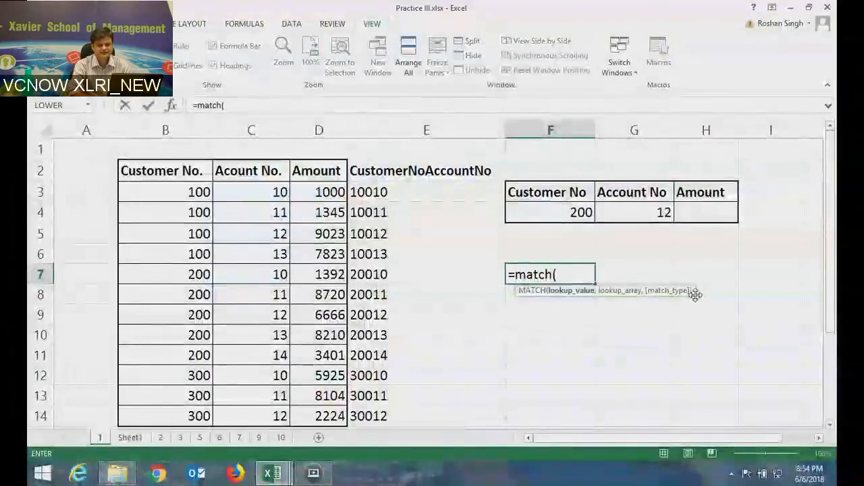
key("Up")
key("Up")
key("Up")
type("&")
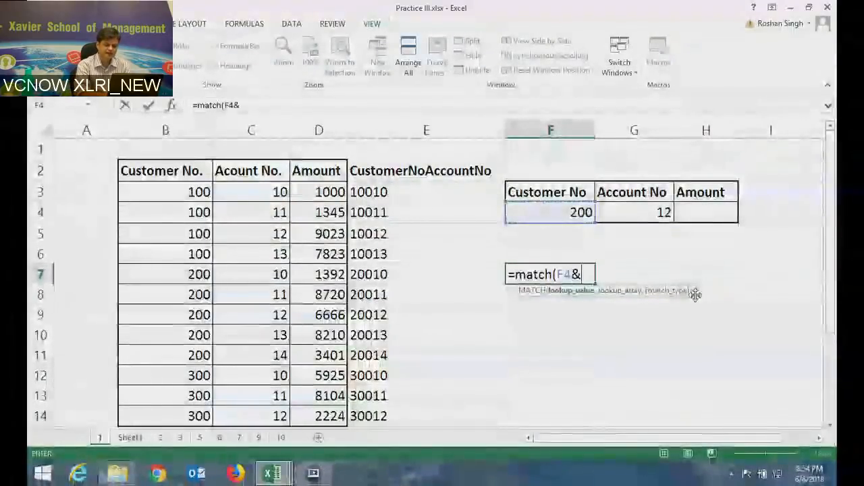
key("Up")
key("Up")
key("Up")
key("Right")
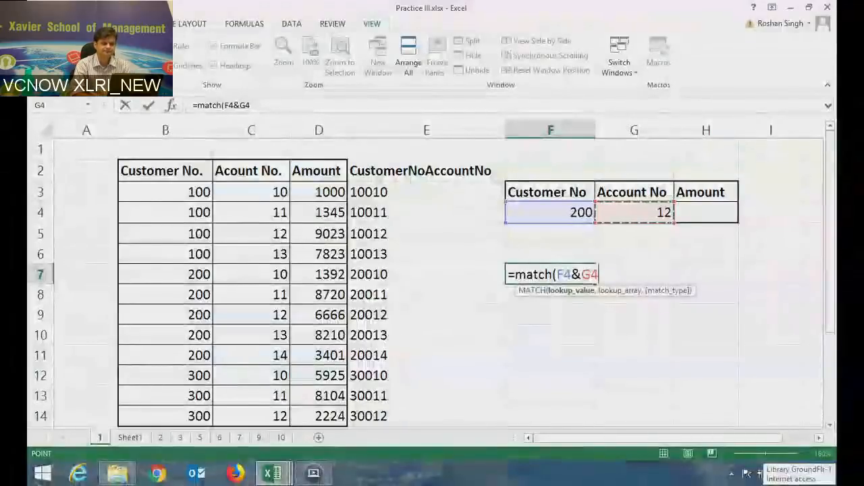
type(",")
left_click(319, 193)
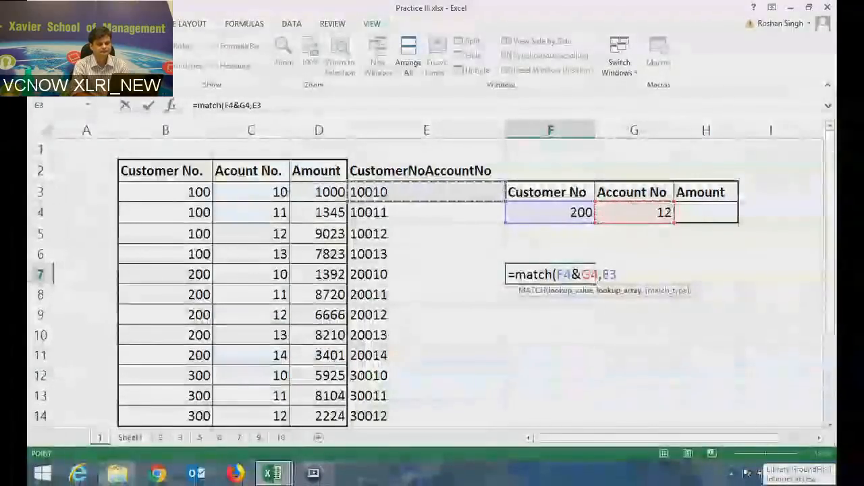
key("ctrl+shift+Down")
type(",")
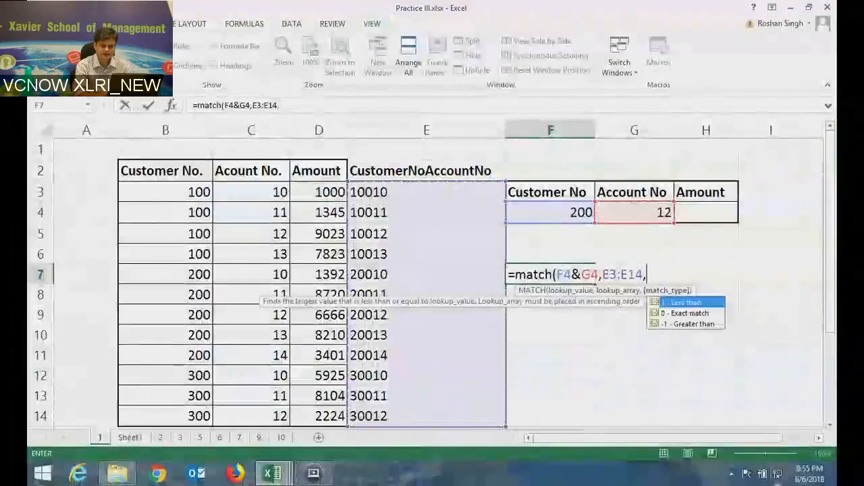
type("0)")
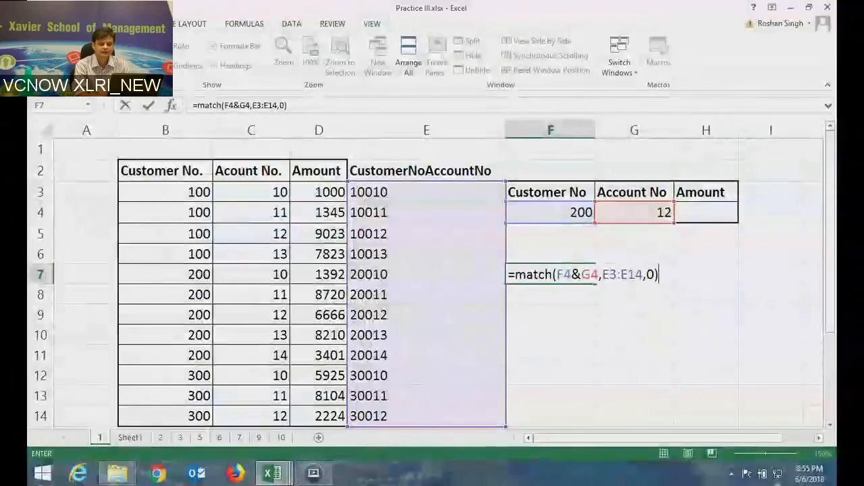
key("Return")
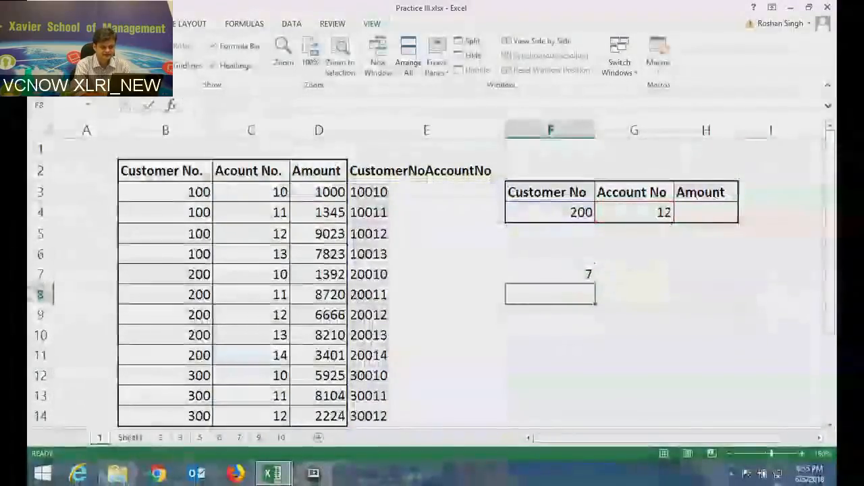
Examine the arguments and highlighted ranges of the MATCH formula in cell F7 without altering it.
left_click(550, 274)
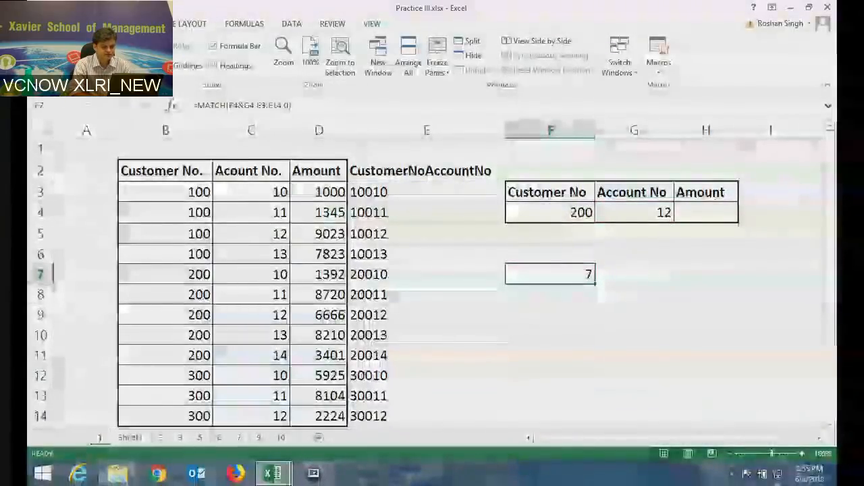
key("F2")
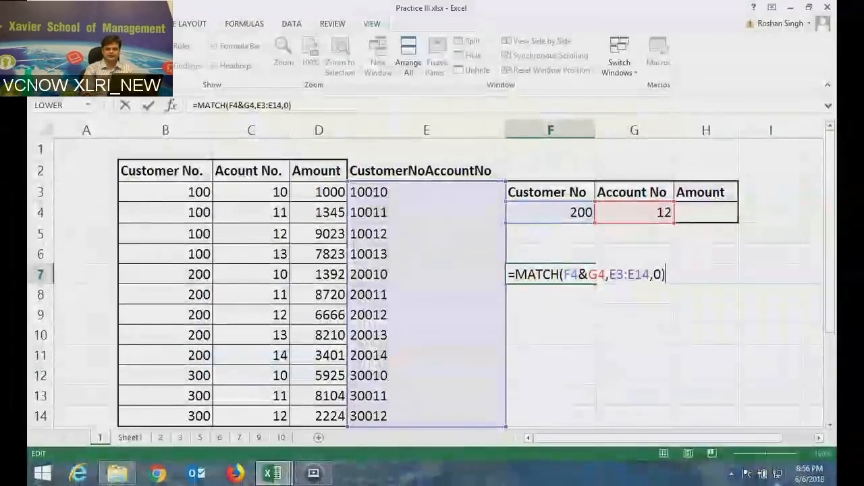
key("Return")
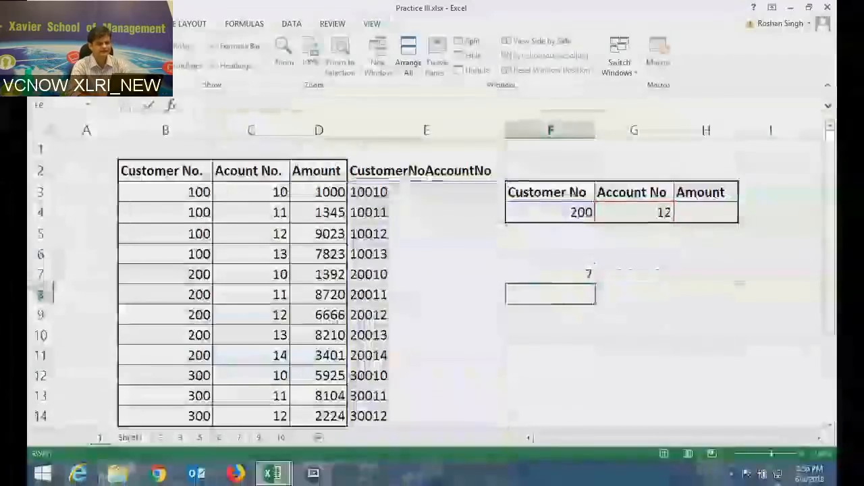
Copy the Customer No., Account No. and Amount table in B2:D14 and paste it below, starting at cell B18.
left_click(206, 172)
key("ctrl+shift+Right")
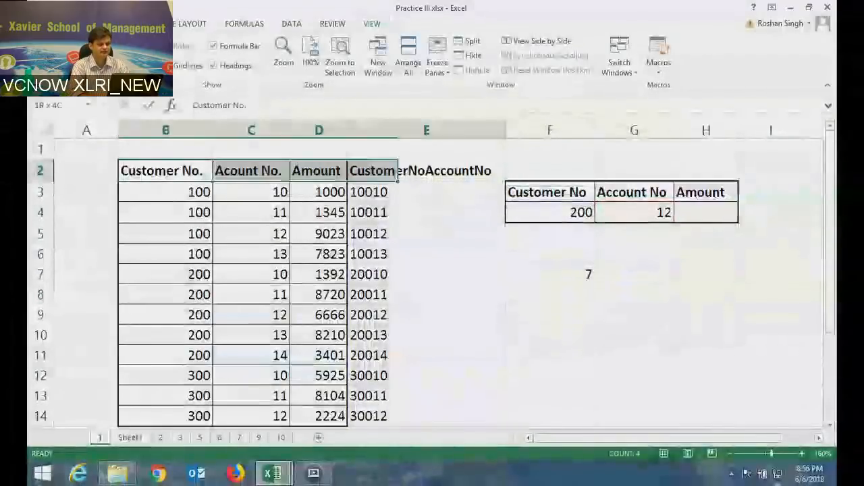
key("ctrl+shift+Left")
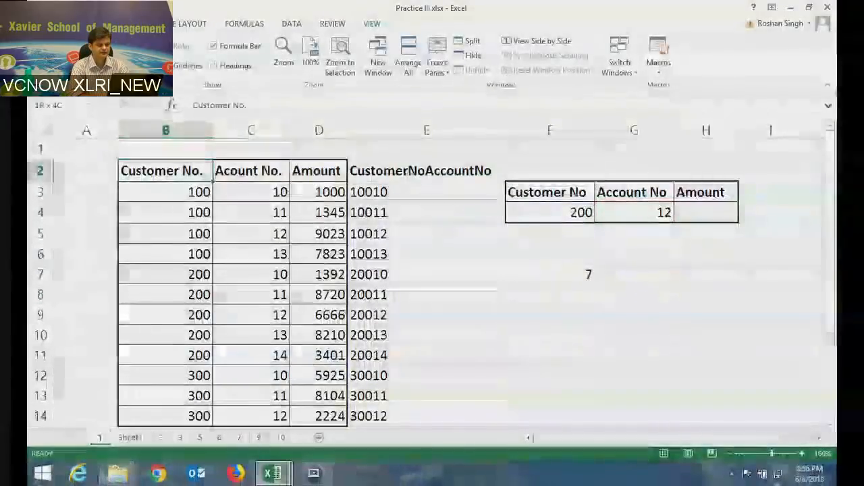
key("shift+Right")
key("shift+Right")
key("ctrl+shift+Down")
key("ctrl+c")
key("Down")
key("Down")
key("Down")
key("Down")
key("Down")
key("Down")
key("Down")
key("Down")
key("Down")
key("Down")
key("Down")
key("Down")
key("Down")
key("Down")
key("Down")
key("Down")
key("Down")
key("Down")
key("Down")
key("Down")
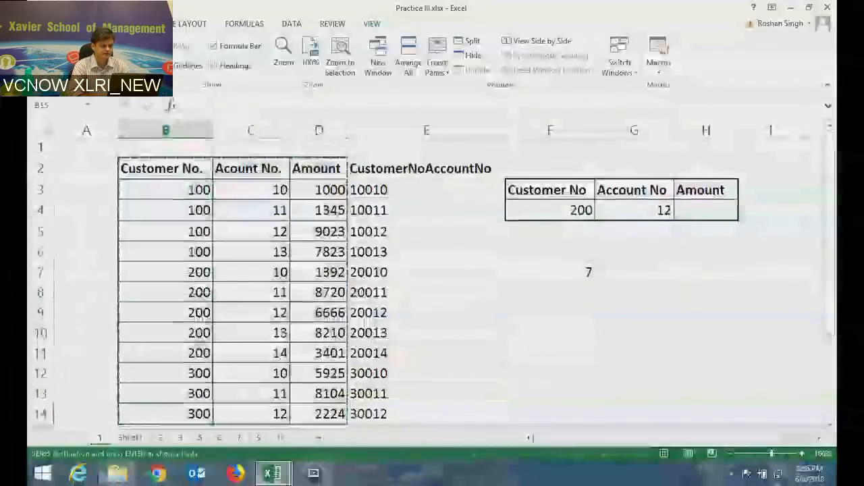
key("Up")
key("Up")
key("Up")
key("Up")
key("Up")
key("Up")
key("Up")
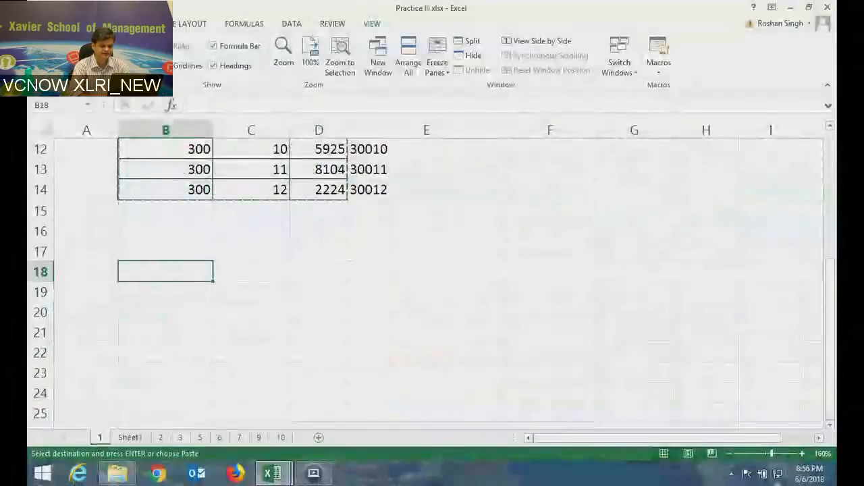
key("Return")
Look over the pasted copy of the data table from its header in row 18 to row 30.
key("Down")
key("Down")
key("Down")
key("Down")
key("Down")
key("Down")
key("Down")
key("Down")
key("Down")
key("Down")
key("Down")
key("Down")
key("Down")
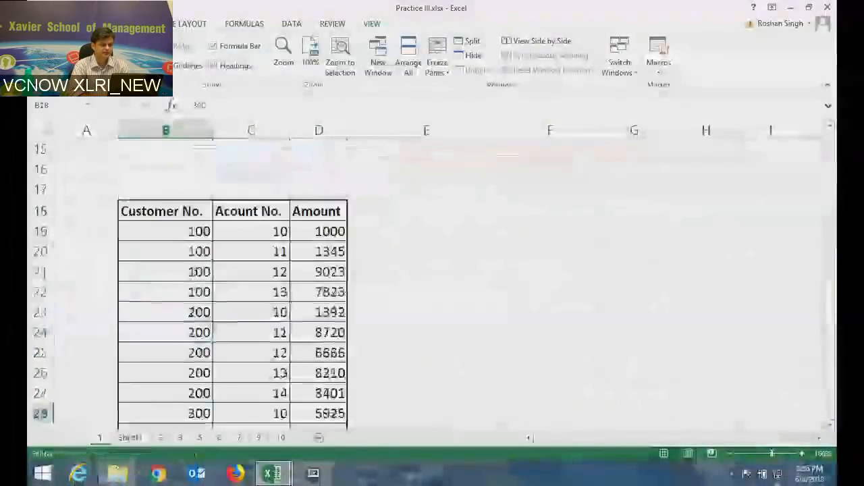
key("Up")
key("Up")
key("Up")
key("Up")
key("Up")
key("Up")
key("Up")
key("Up")
key("Up")
key("Up")
key("Up")
key("Up")
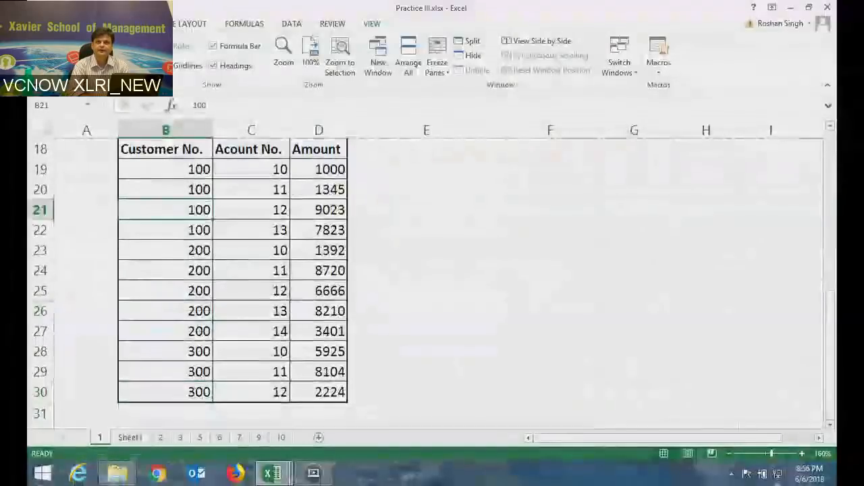
key("Up")
key("Up")
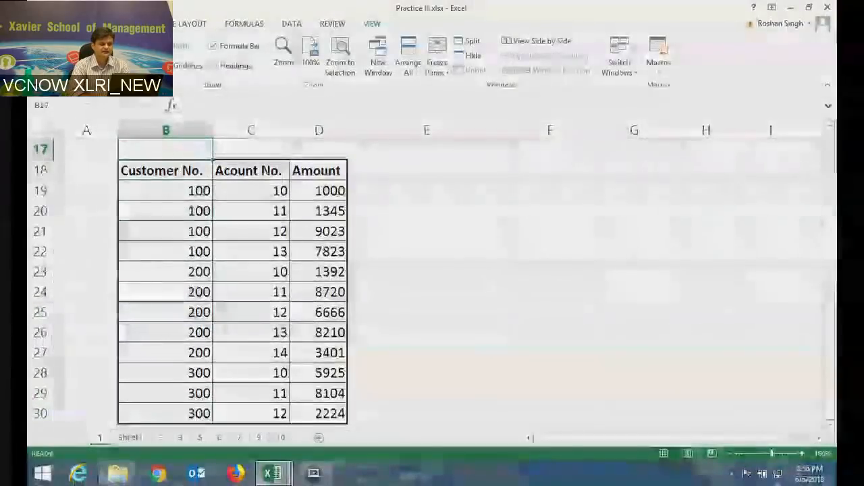
key("Down")
key("Down")
key("Down")
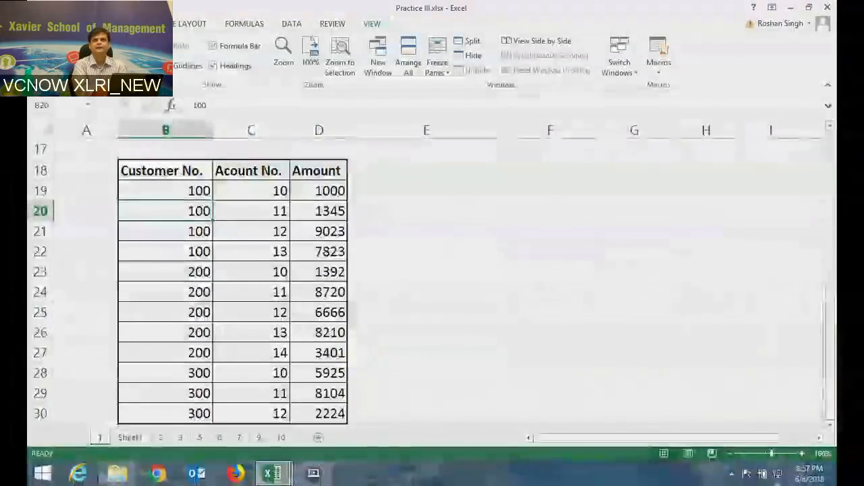
Copy the lookup table in F3:H4 and paste it beside the duplicated data table, starting at cell F19.
key("Right")
key("Right")
key("Right")
key("Right")
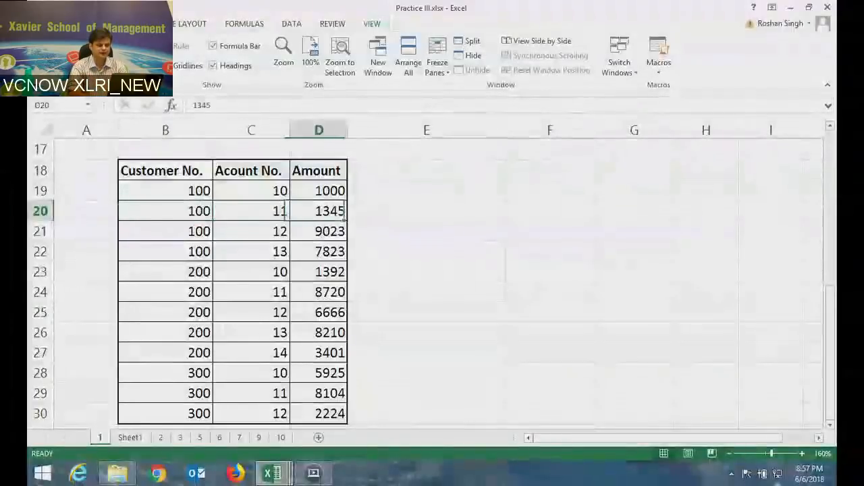
key("Up")
key("Up")
key("Up")
key("Up")
key("Up")
key("Up")
key("Up")
key("Up")
key("Up")
key("Up")
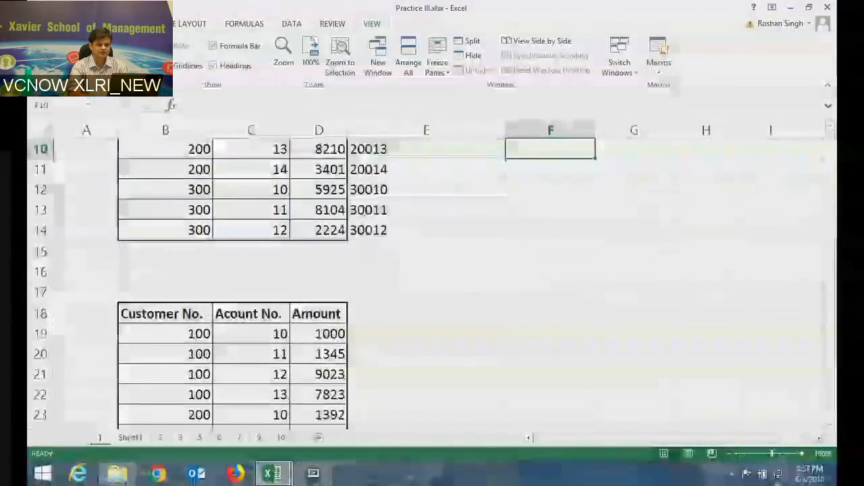
key("Up")
key("Up")
key("Up")
key("Up")
key("Up")
key("Up")
key("Up")
key("Up")
key("Up")
key("Down")
key("Down")
key("shift+Right")
key("shift+Right")
key("shift+Down")
key("ctrl+c")
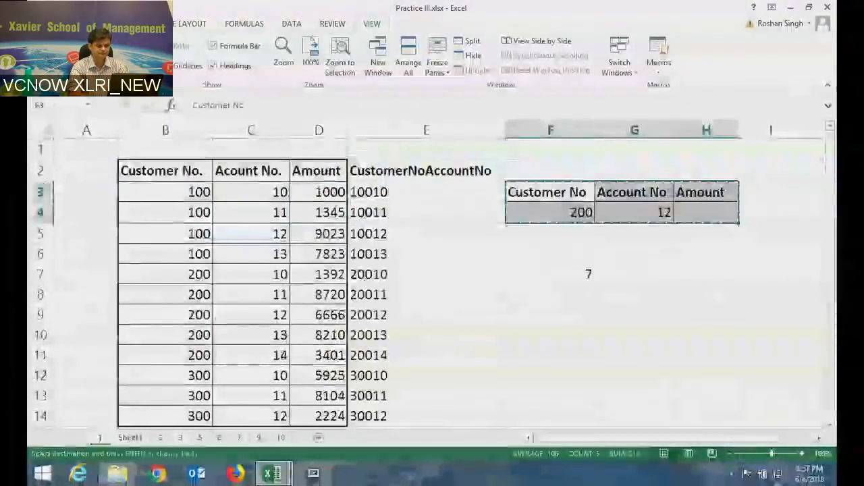
key("Down")
key("Down")
key("Down")
key("Down")
key("Down")
key("Down")
key("Down")
key("Down")
key("Down")
key("Down")
key("Down")
key("Down")
key("Down")
key("Down")
key("Down")
key("Down")
key("Down")
key("Down")
key("Down")
key("Down")
key("Up")
key("Up")
key("Up")
key("Up")
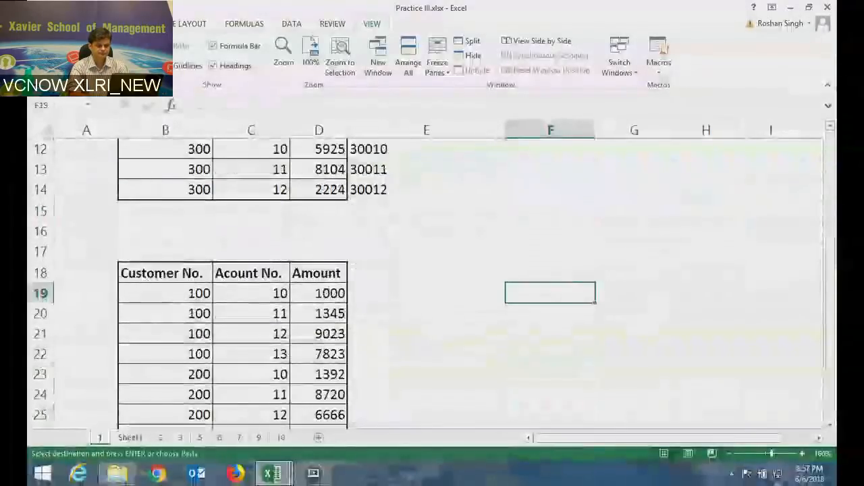
key("Return")
Examine the duplicated data and lookup tables together, ending on cell F22 below the copied lookup table.
key("Down")
key("Down")
key("Down")
key("Down")
key("Down")
key("Down")
key("Down")
key("Down")
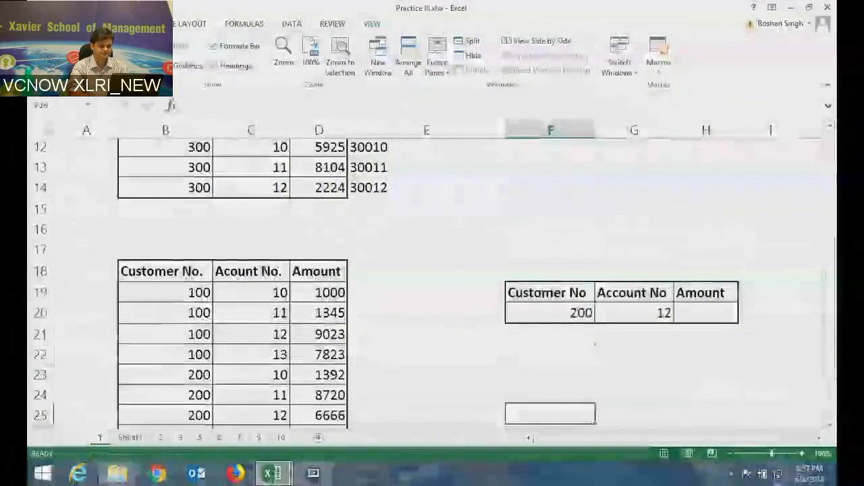
key("Down")
key("Down")
key("Down")
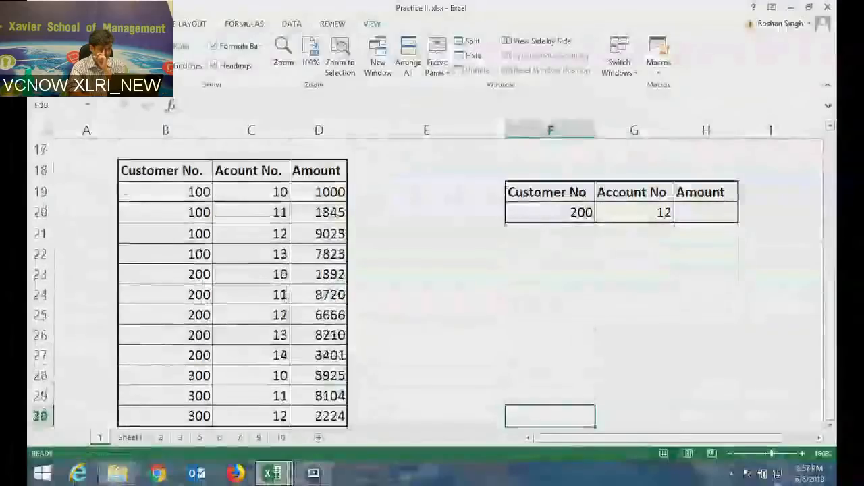
key("Down")
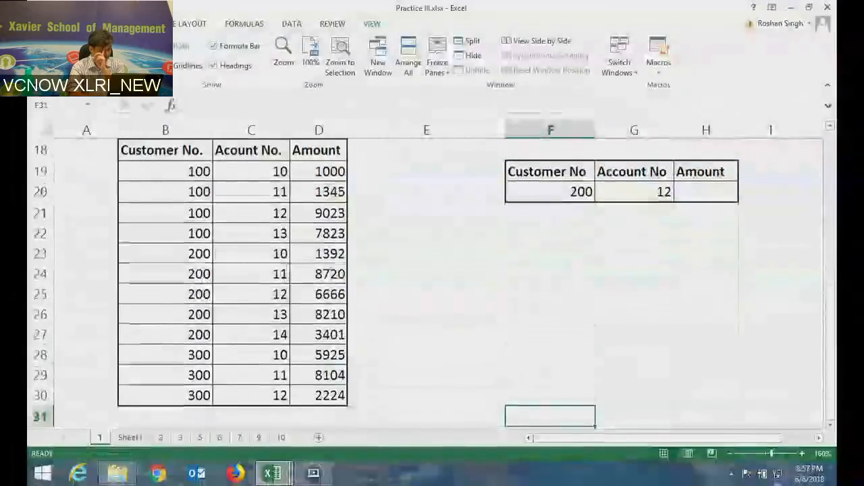
key("Up")
key("Up")
key("Up")
key("Up")
key("Up")
key("Up")
key("Up")
key("Up")
key("Up")
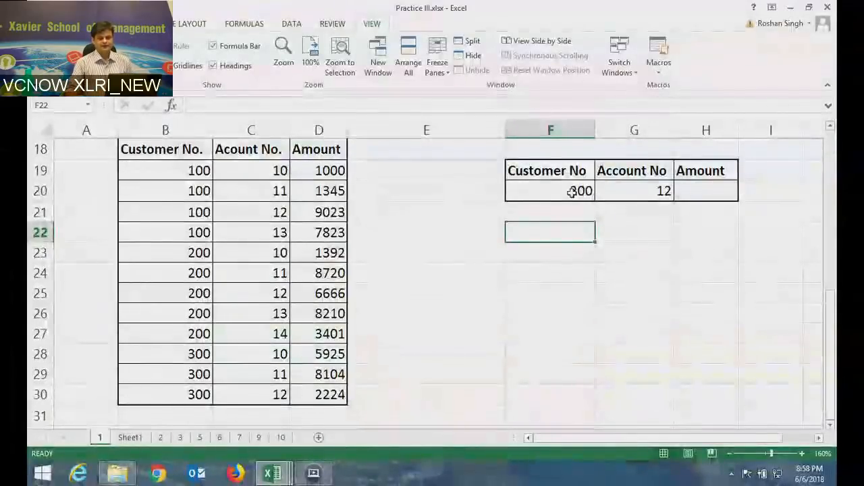
Change the customer number in F20 of the copied lookup table to the one used in rows 23 to 27, and check F20:G20.
key("Up")
key("Up")
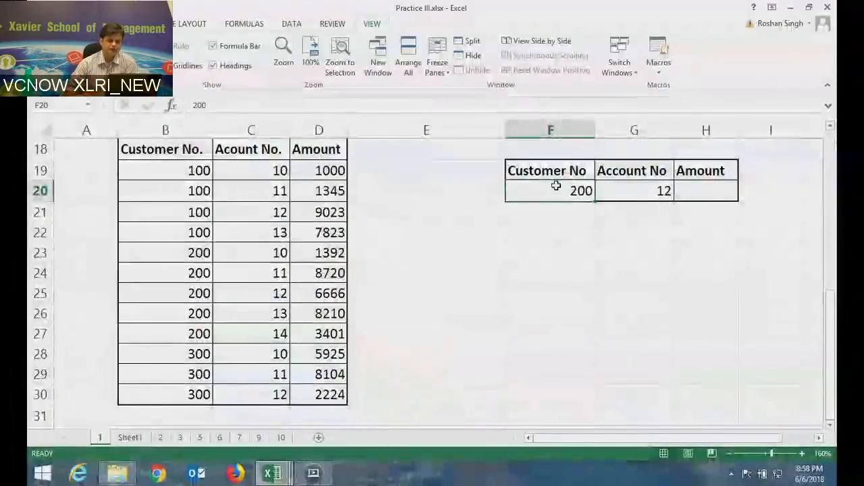
left_click_drag(557, 185, 621, 186)
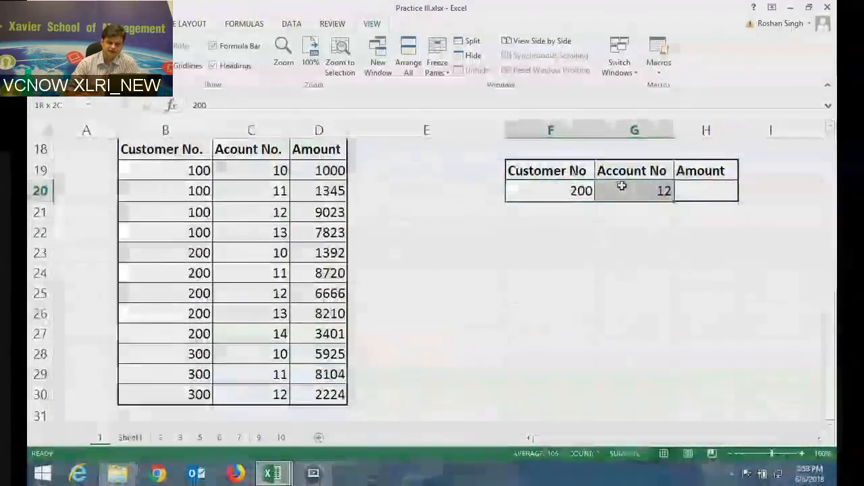
left_click(621, 187)
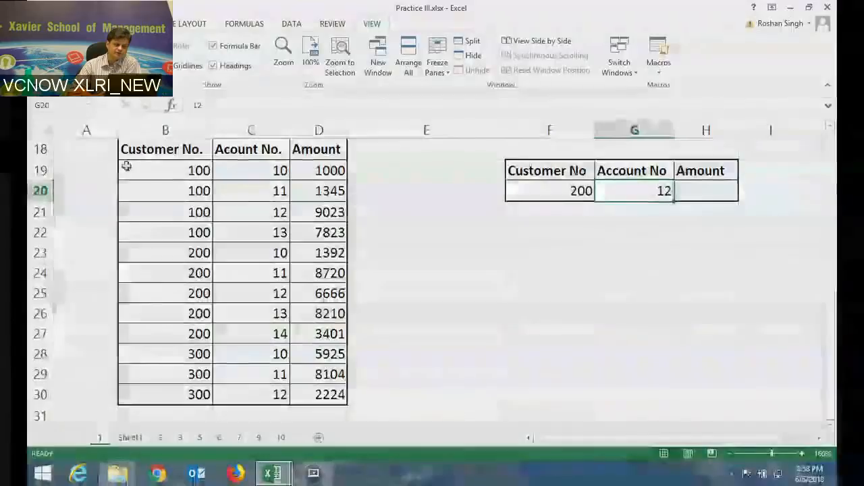
Compare the customer numbers in B19:B30 with the original table and its combined CustomerNoAccountNo key column.
left_click_drag(127, 168, 177, 314)
scroll(455, 278, "up", 2)
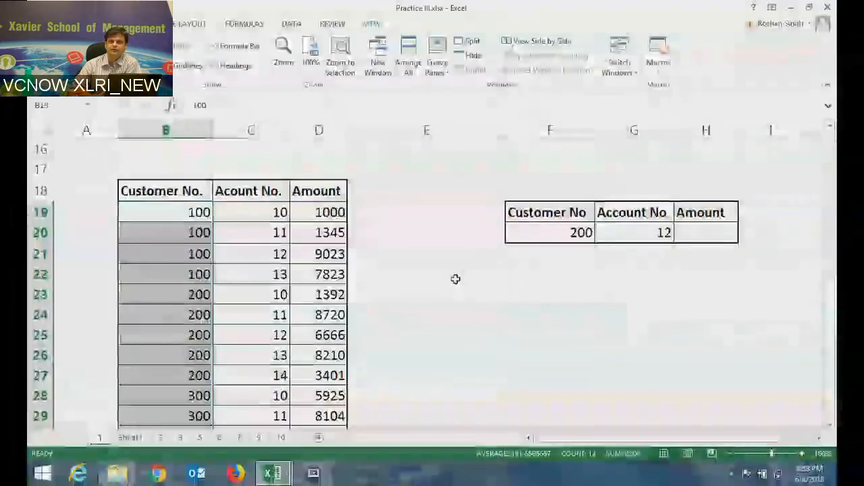
scroll(431, 279, "up", 5)
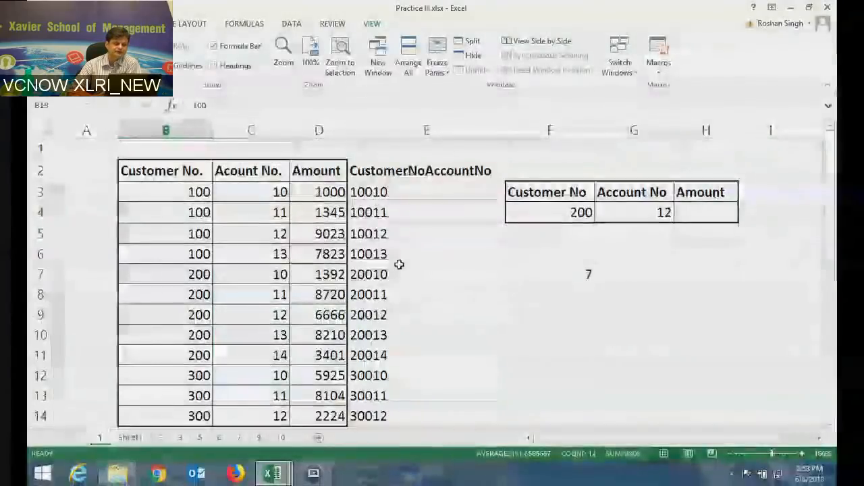
scroll(435, 273, "down", 6)
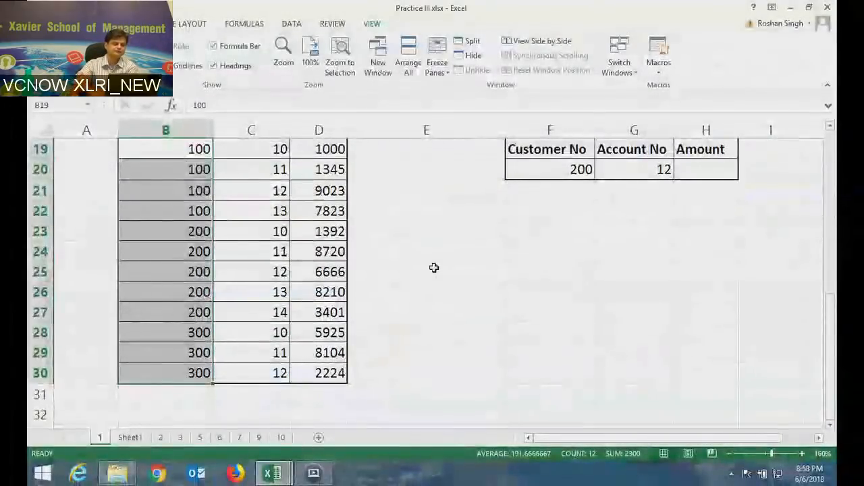
scroll(434, 268, "down", 1)
scroll(434, 268, "up", 1)
left_click(434, 270)
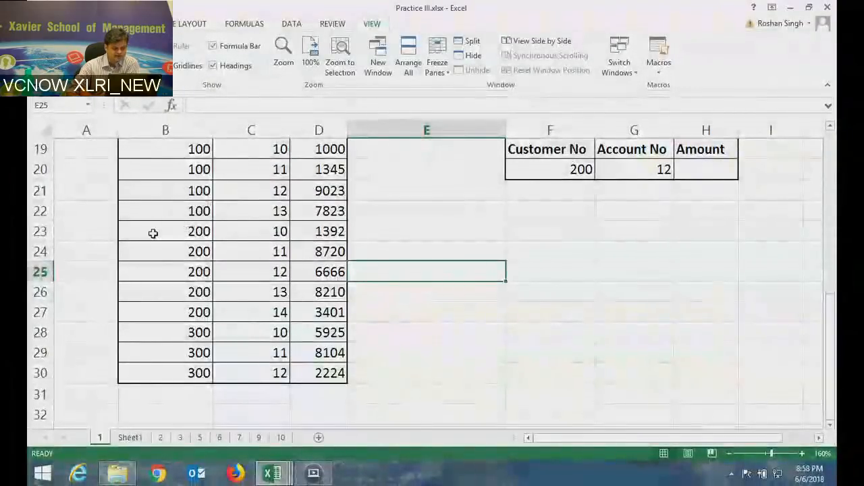
Examine the repeated customer number entries in B23:B27 of the duplicated data table.
left_click_drag(153, 232, 196, 313)
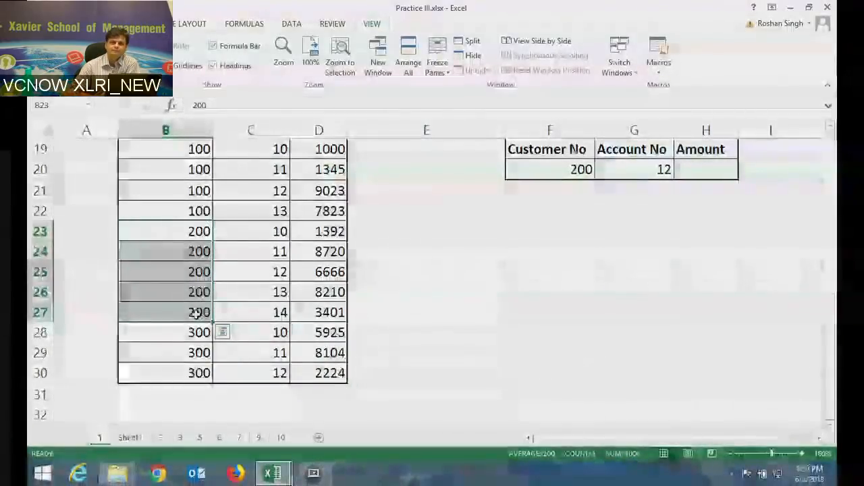
left_click(423, 267)
scroll(435, 250, "up", 1)
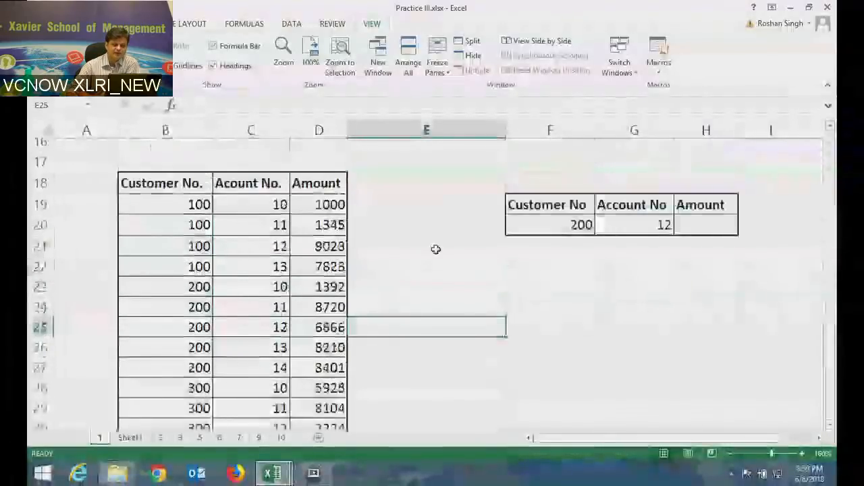
scroll(436, 250, "down", 1)
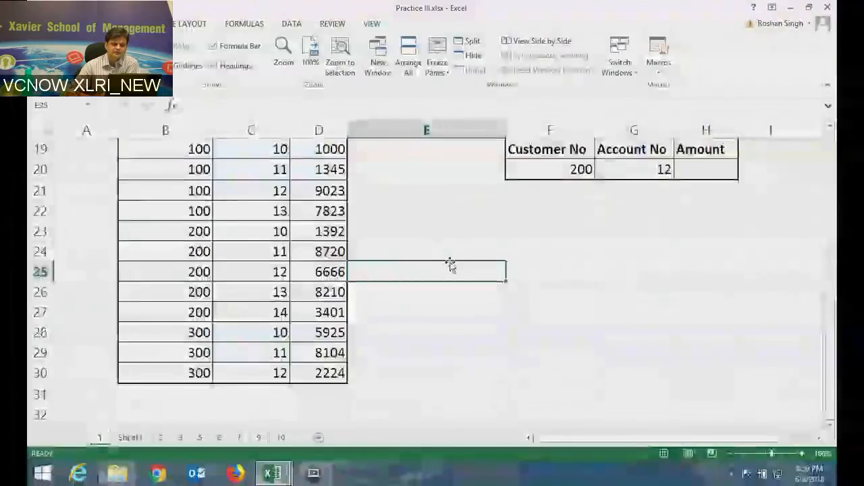
scroll(450, 264, "up", 1)
scroll(450, 264, "down", 1)
left_click_drag(183, 232, 181, 307)
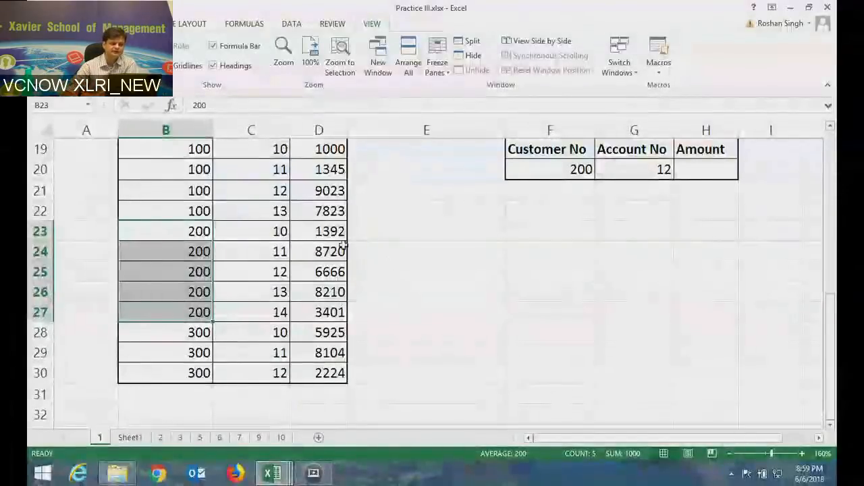
left_click(511, 245)
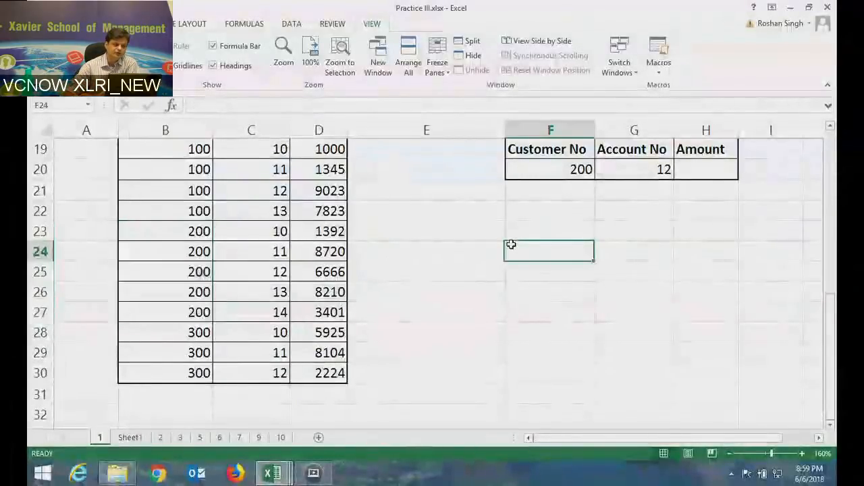
Examine how the customer number in F20 relates to B23:B27 and the matching accounts and amounts in C23:D27.
left_click_drag(169, 231, 154, 304)
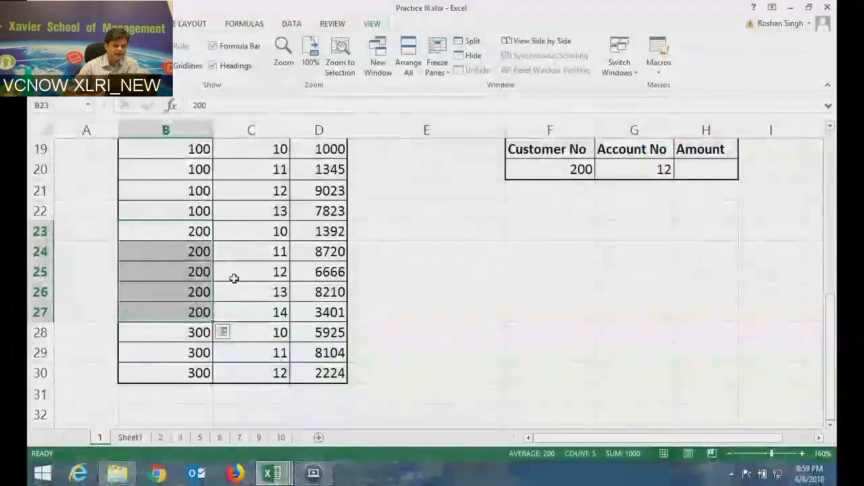
left_click_drag(234, 232, 316, 305)
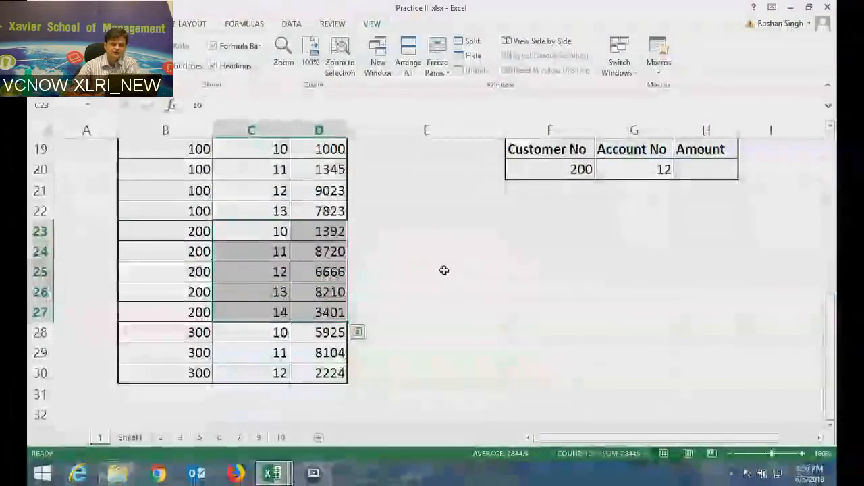
left_click(444, 270)
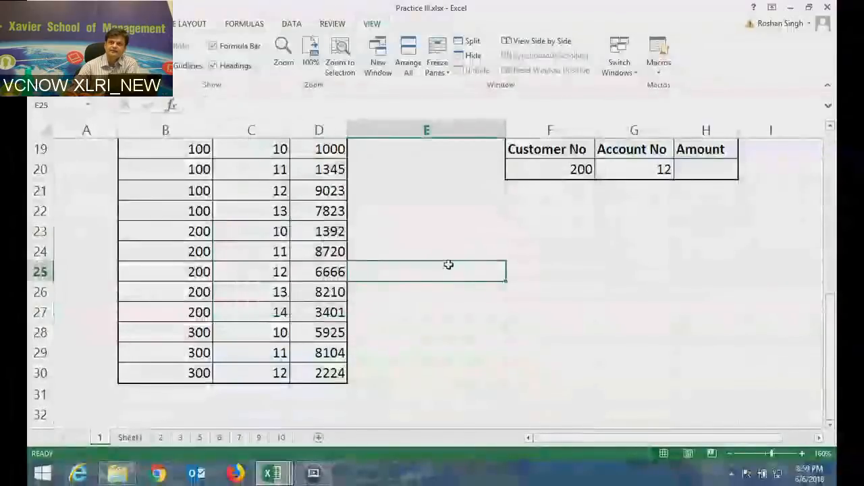
left_click(554, 170)
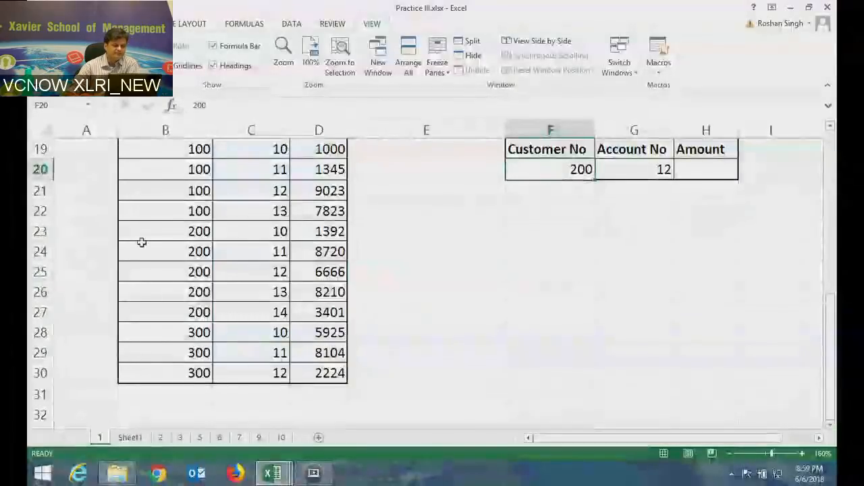
left_click_drag(158, 232, 164, 313)
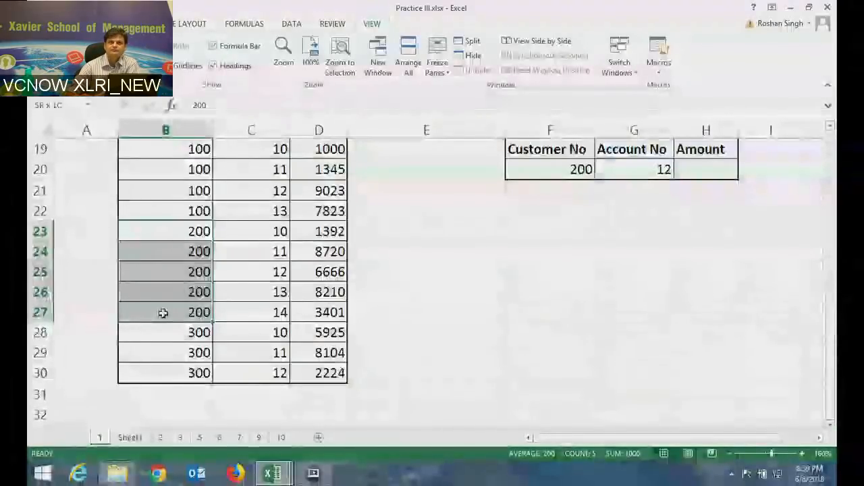
left_click_drag(164, 312, 163, 313)
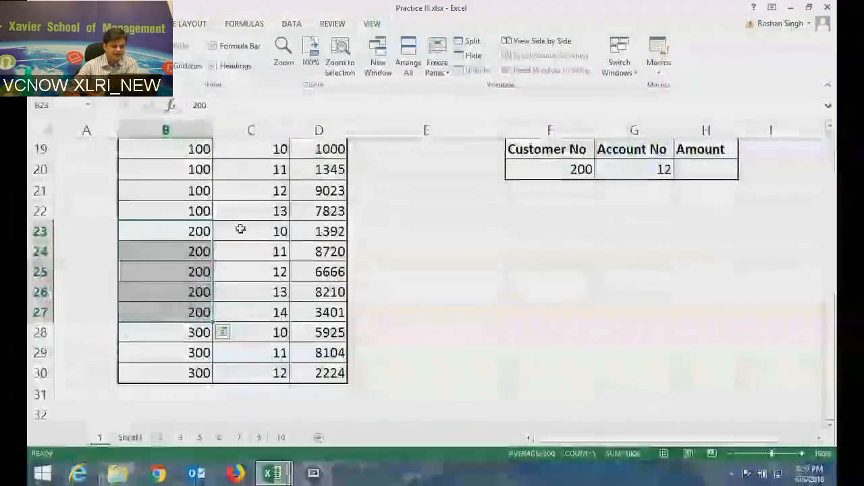
left_click_drag(240, 230, 327, 308)
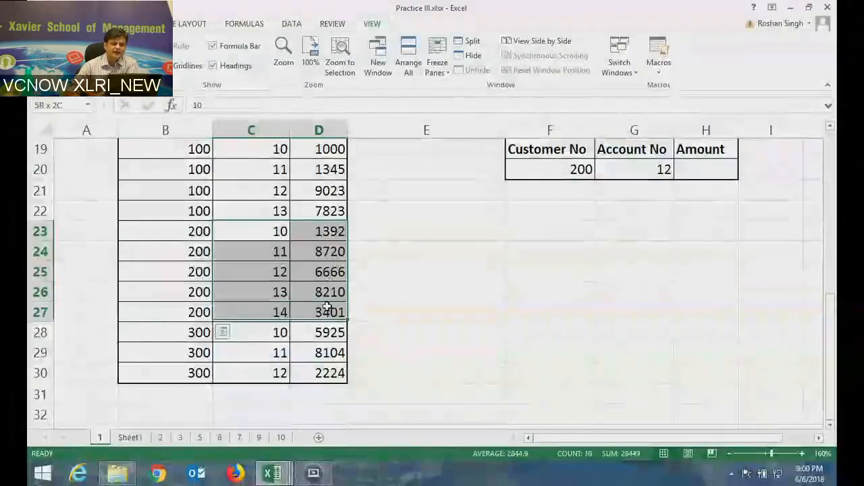
left_click_drag(245, 231, 320, 314)
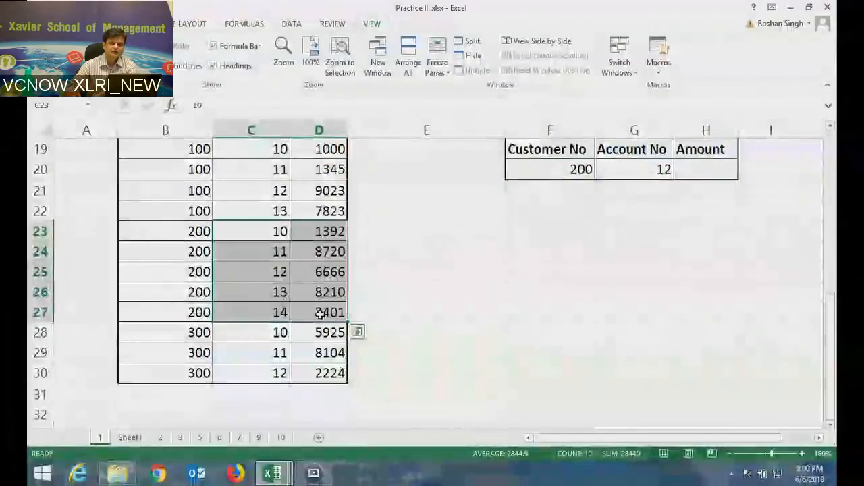
left_click(382, 212)
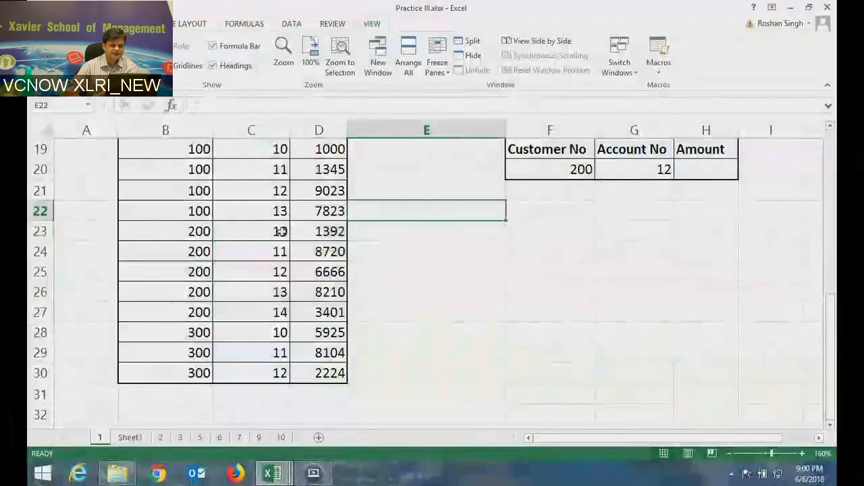
Copy the second customer's accounts and amounts in C23:D27 and paste them below the copied lookup table, starting at F23.
left_click_drag(253, 230, 365, 306)
key("ctrl+c")
left_click(585, 230)
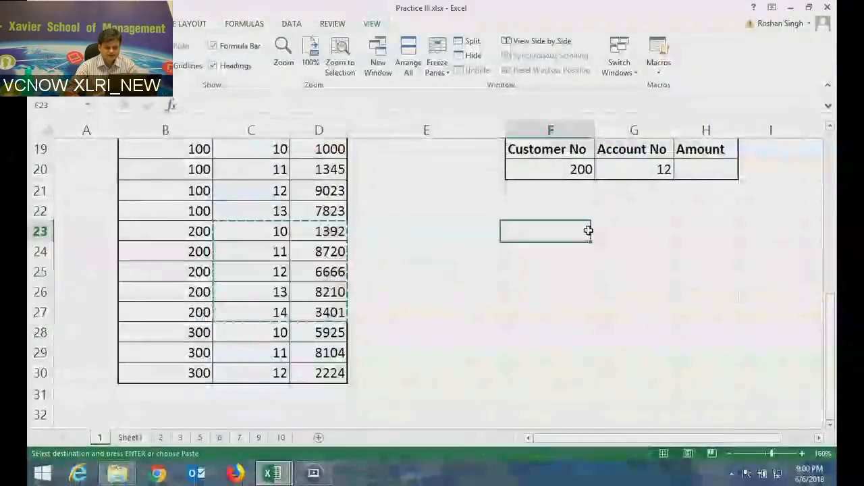
key("ctrl+v")
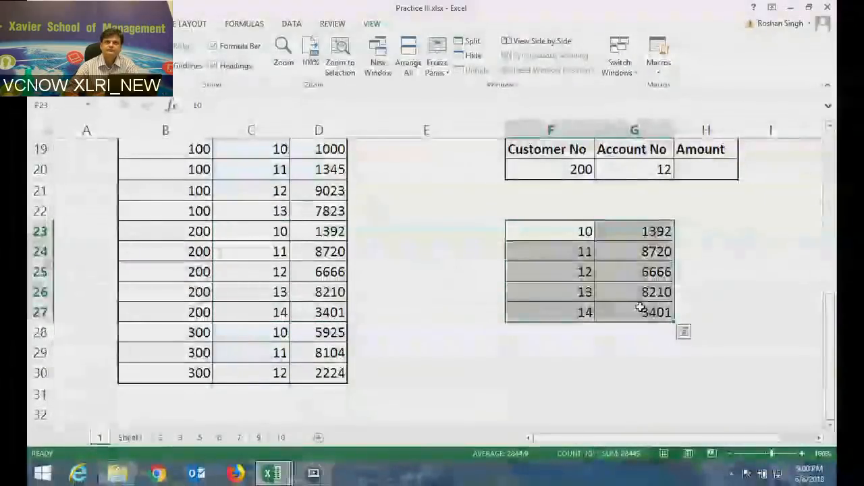
left_click(780, 243)
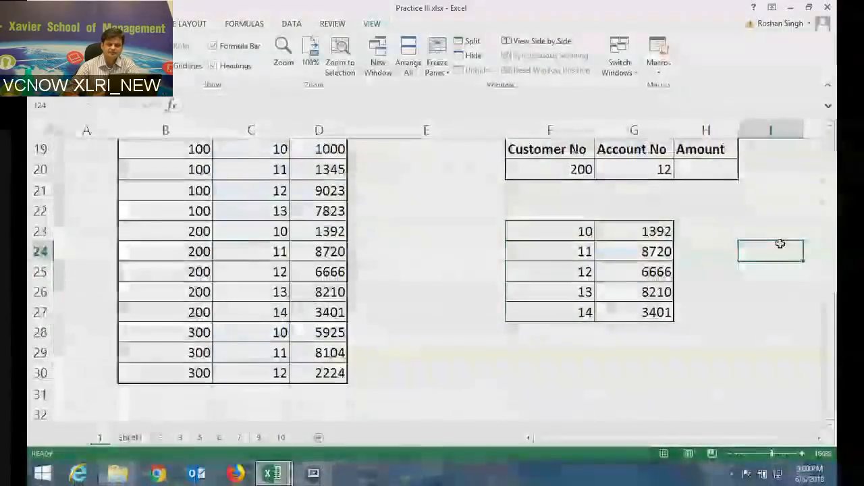
Trace the lookup in the pasted block from account cell F25 to amount cell G25, and compare it with C23:D27.
left_click_drag(550, 229, 560, 270)
left_click(514, 270)
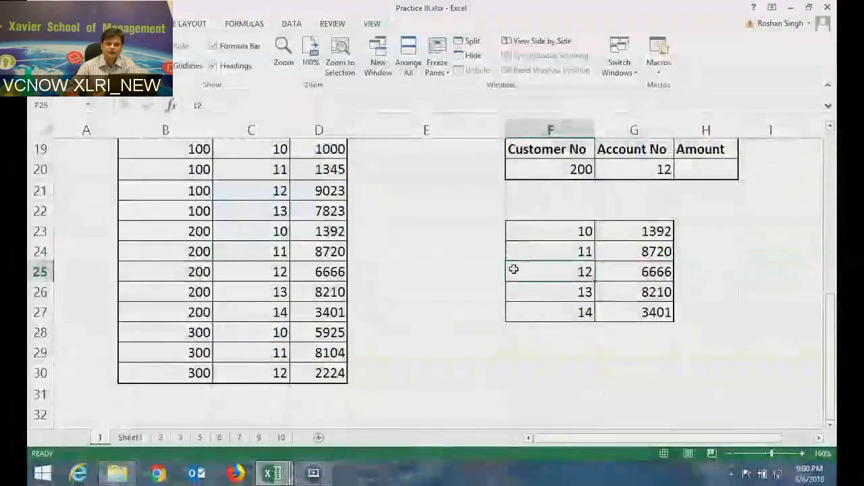
left_click_drag(632, 231, 657, 311)
left_click(657, 274)
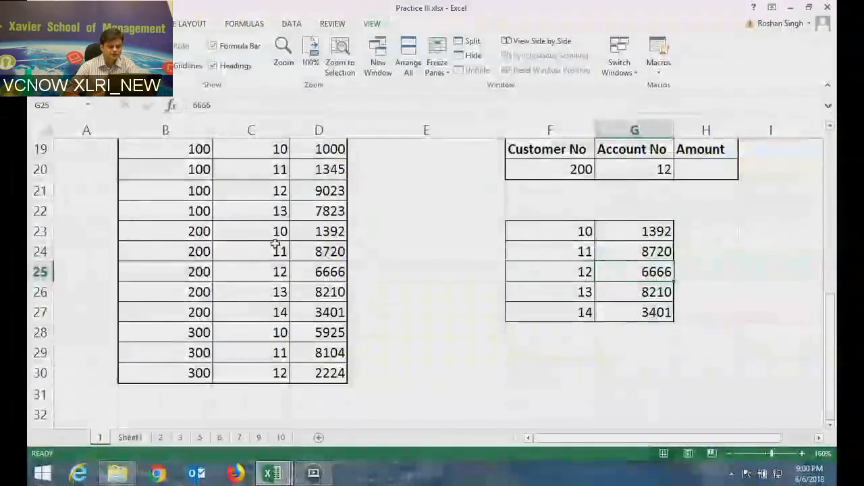
left_click_drag(249, 231, 328, 307)
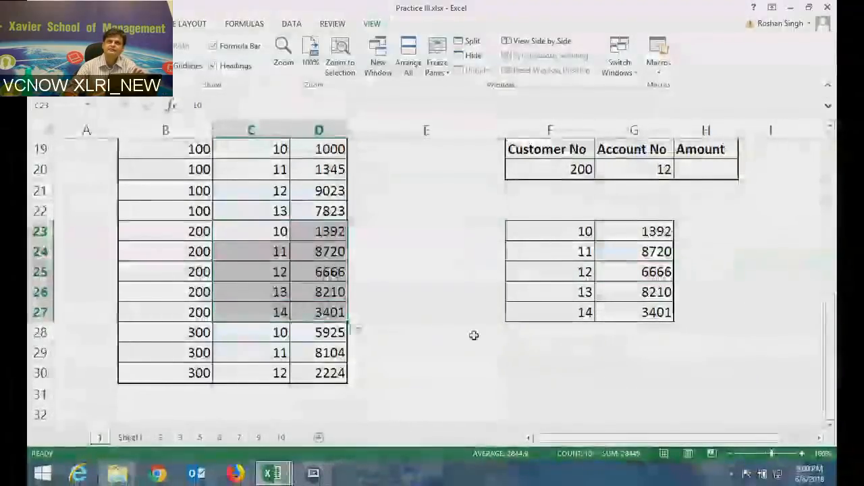
left_click(484, 263)
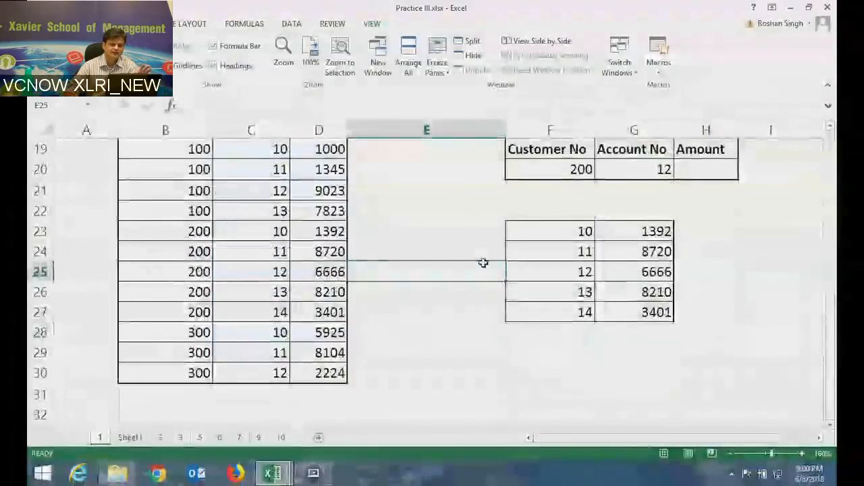
Change the customer number in F20 to the first customer's number and check that customer's accounts and amounts in C19:D22.
scroll(483, 262, "up", 1)
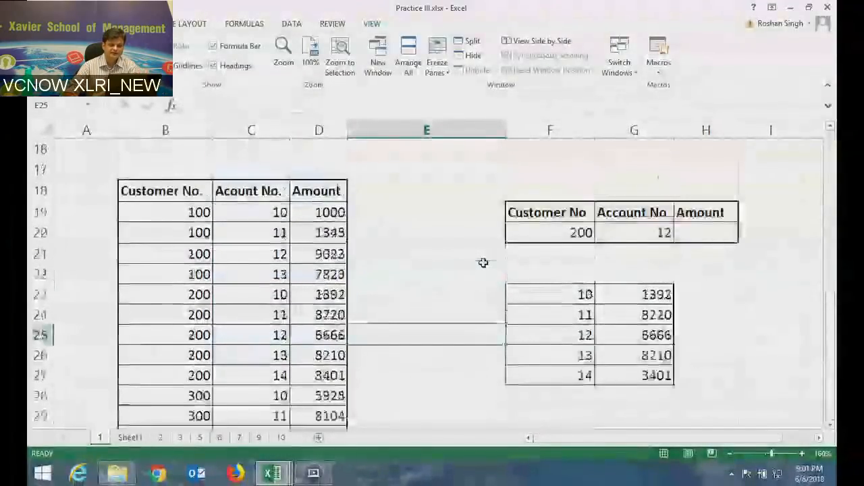
left_click(560, 228)
type("100")
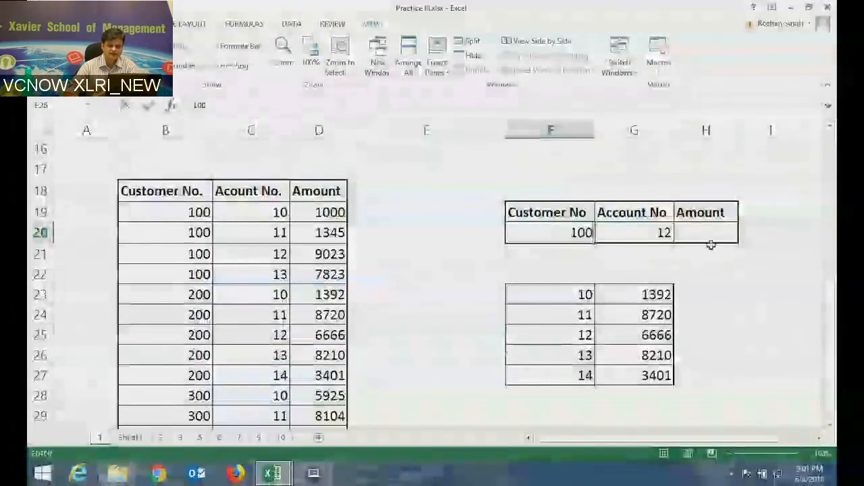
left_click(695, 275)
left_click_drag(251, 218, 320, 272)
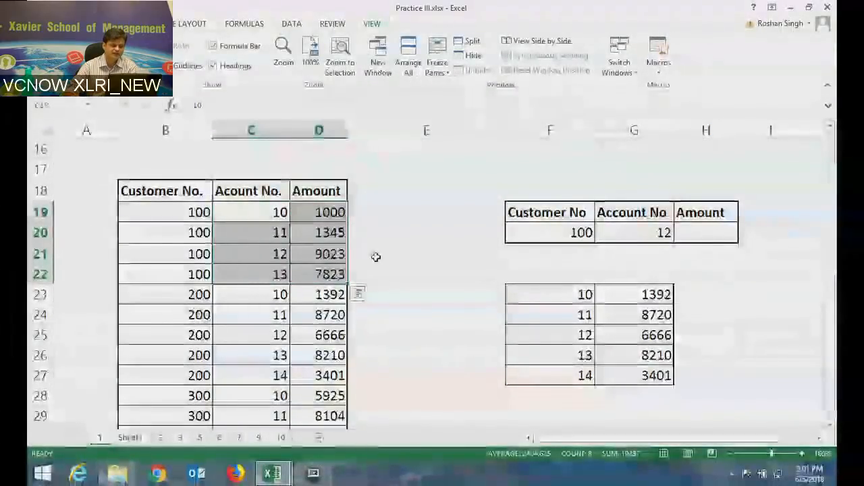
Examine the third customer's accounts and amounts in C28:D30, and select the pasted block F23:G27 without moving its data.
scroll(253, 323, "down", 1)
left_click_drag(253, 323, 327, 373)
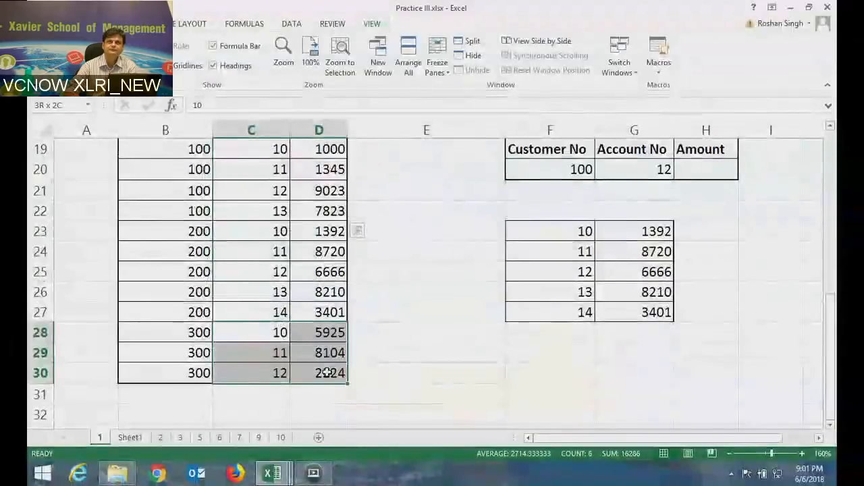
left_click_drag(327, 372, 327, 373)
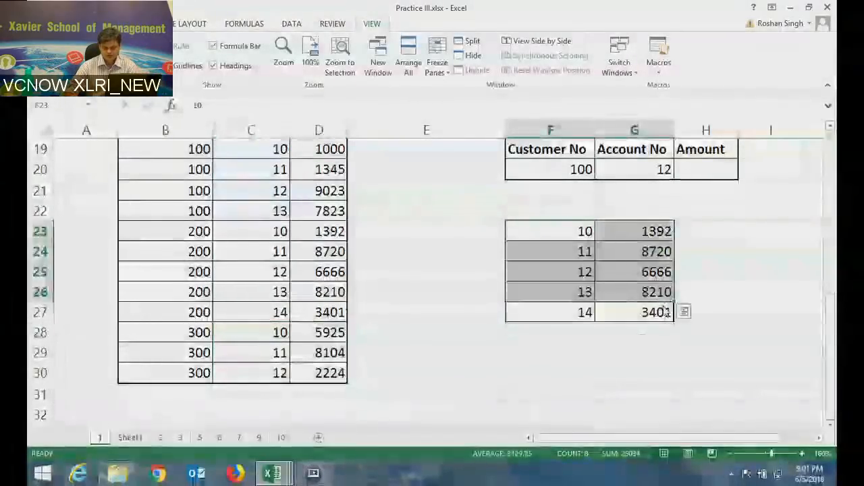
left_click_drag(656, 311, 666, 315)
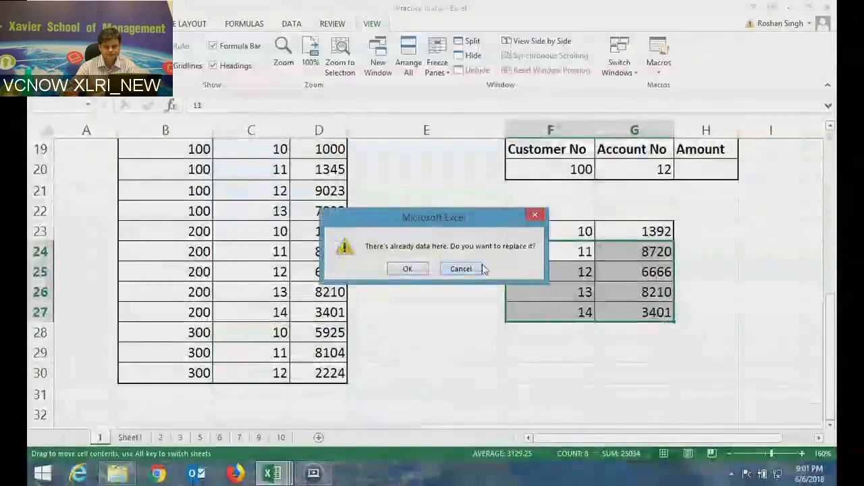
left_click(462, 269)
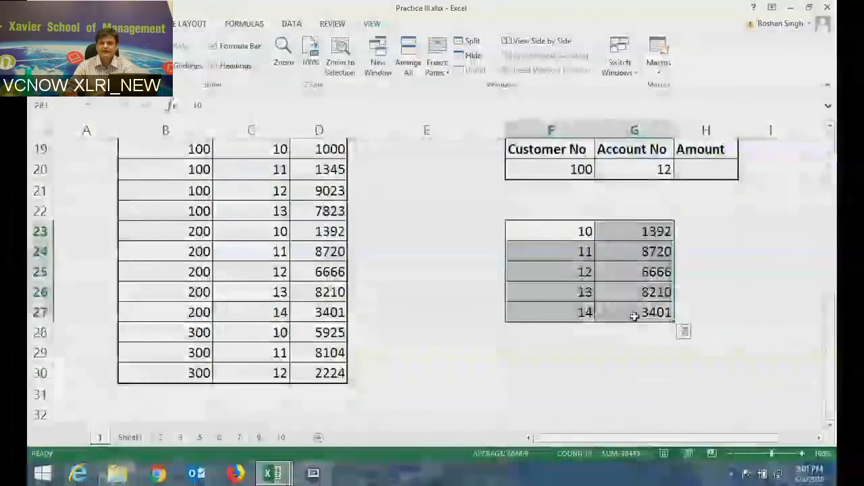
Delete the copied account numbers and amounts in F23:G27.
left_click(614, 351)
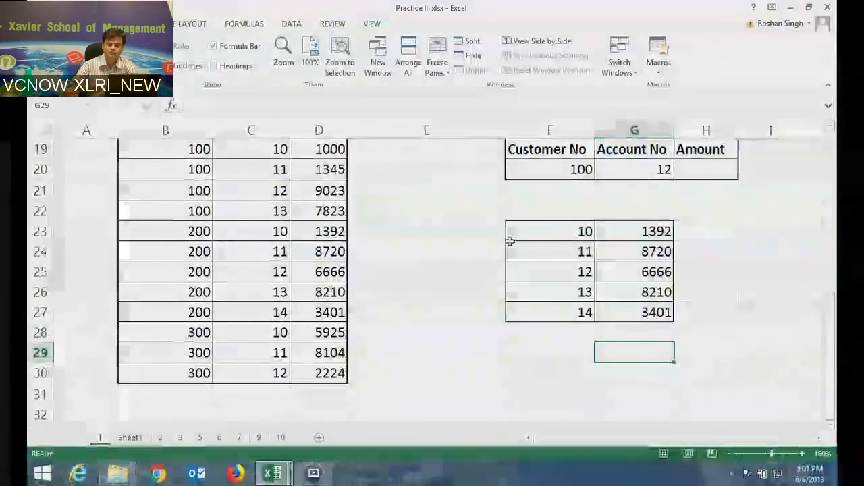
left_click_drag(531, 233, 646, 314)
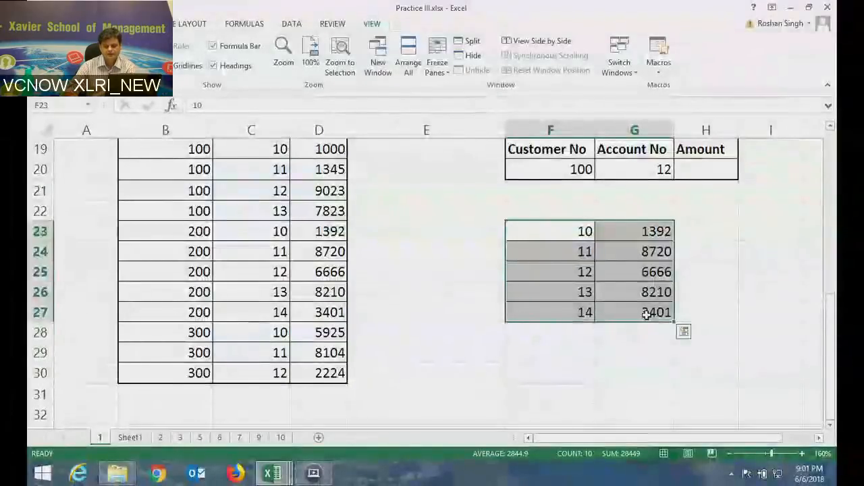
key("Delete")
left_click(551, 353)
Remove all borders from the emptied block F23:G27.
left_click_drag(548, 229, 667, 320)
left_click(84, 24)
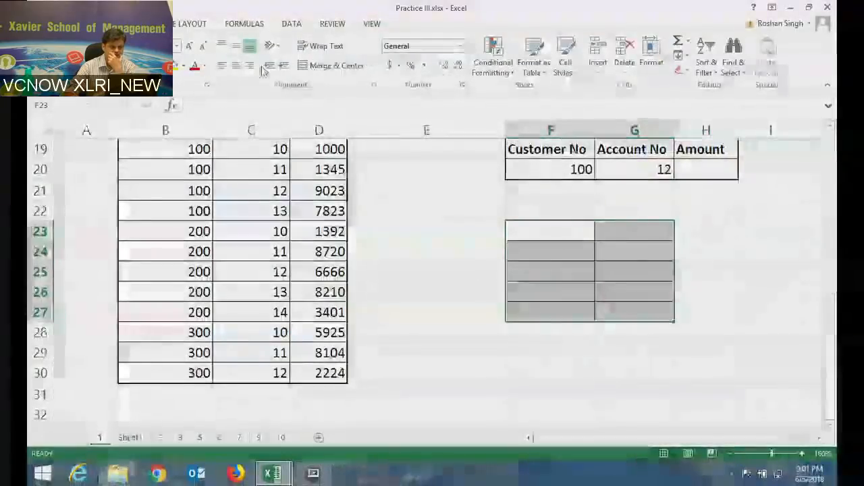
left_click(160, 66)
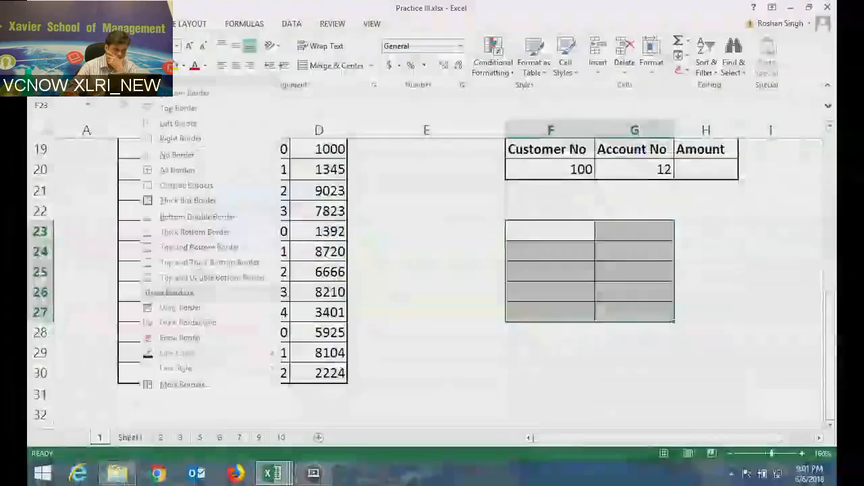
left_click(177, 155)
left_click(424, 312)
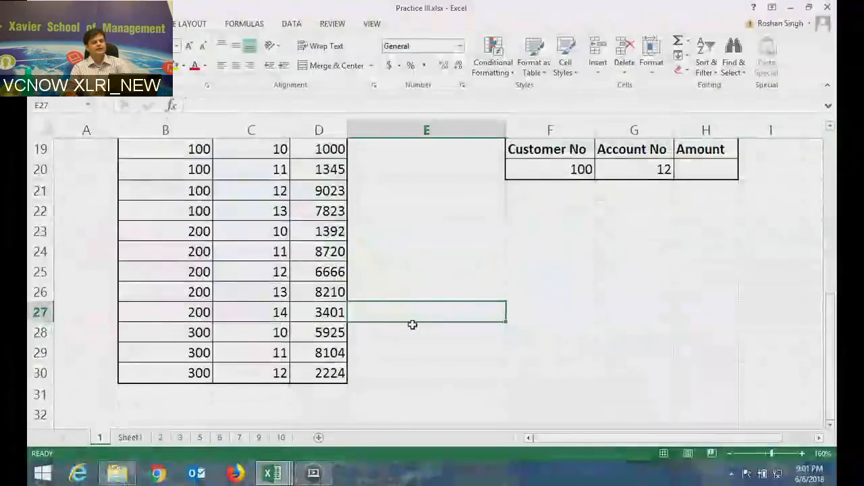
Enter the note "The first occurrence of the ccustomeer" in F24, below the lookup table.
scroll(436, 241, "up", 1)
left_click(553, 334)
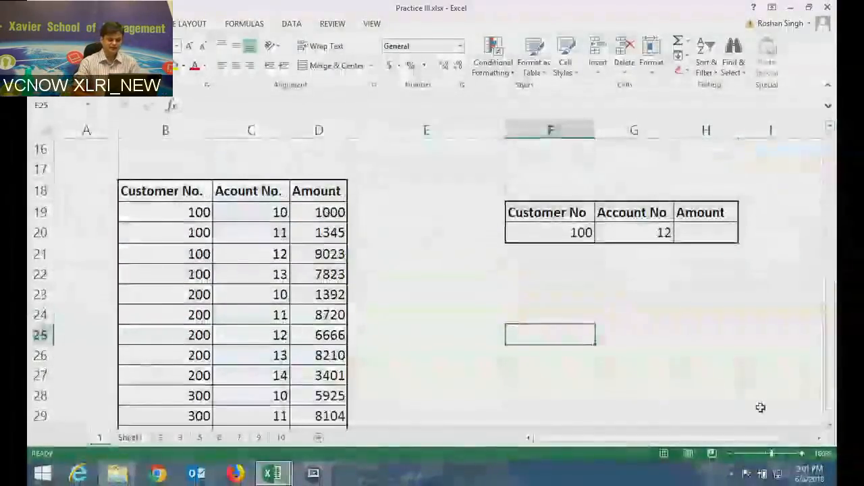
key("Up")
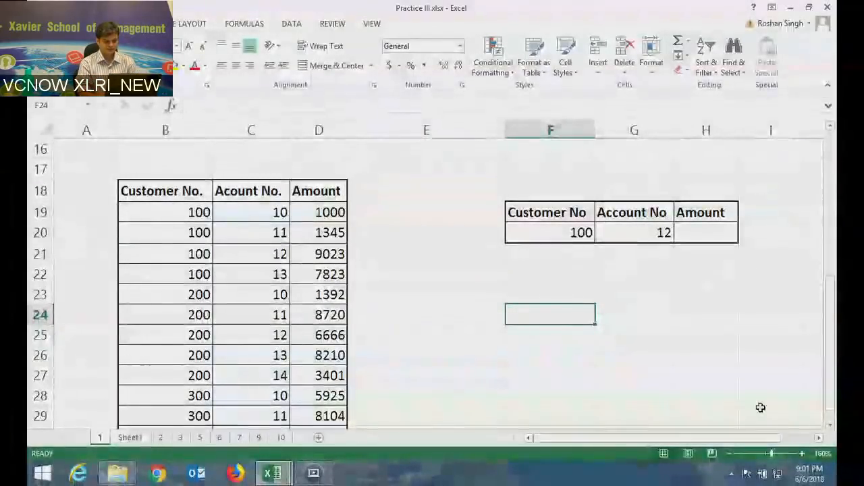
type("The ")
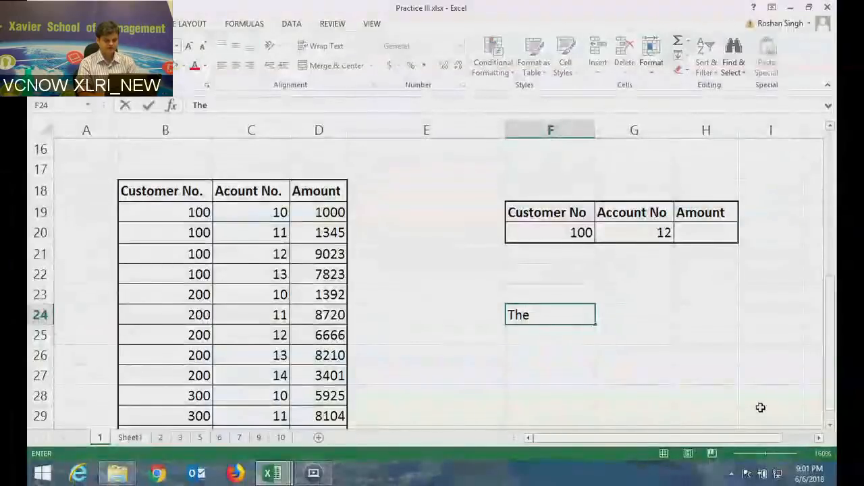
type("first occurrenc")
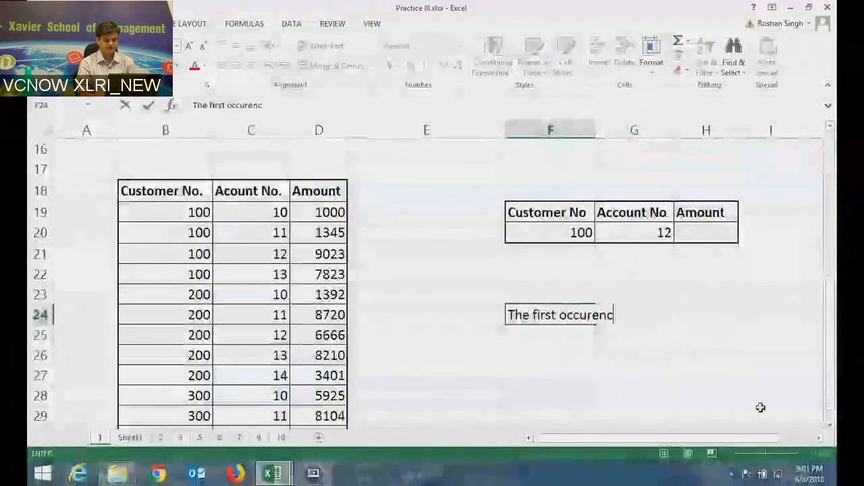
type("e of the cs")
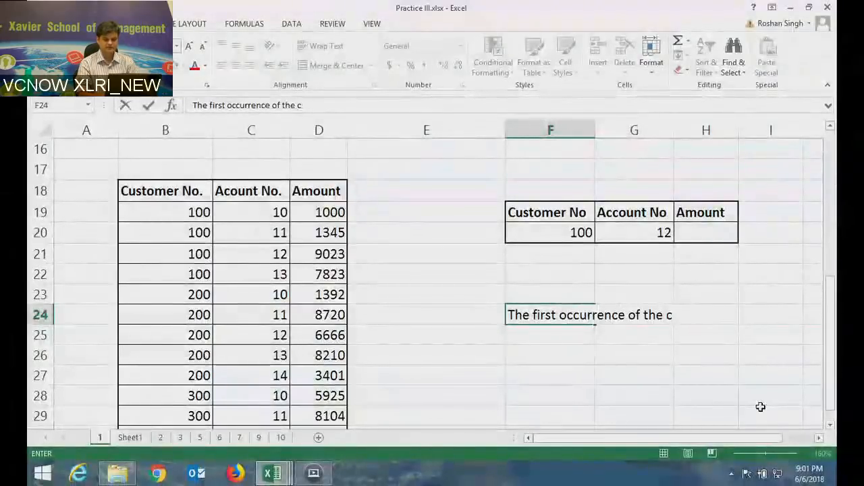
type("customeer")
key("Return")
key("Up")
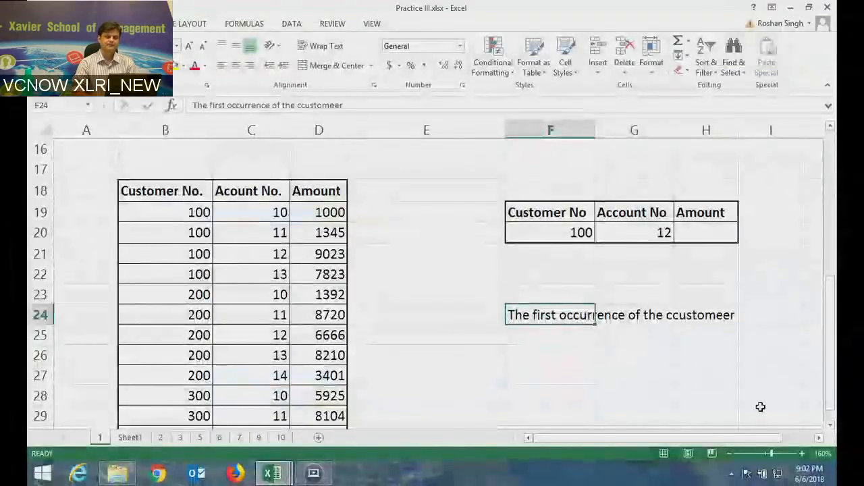
Enter the second note "How many occurrences" in F26, two rows below the first note.
key("Down")
key("Down")
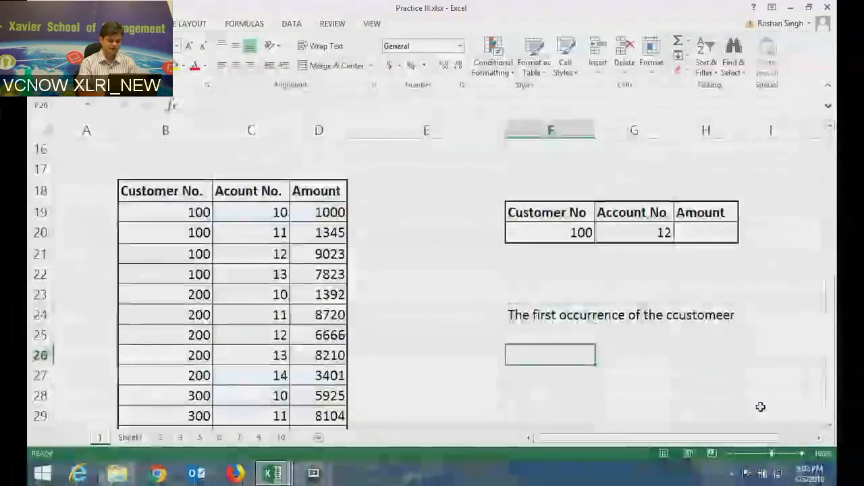
type("Hoay")
key("BackSpace")
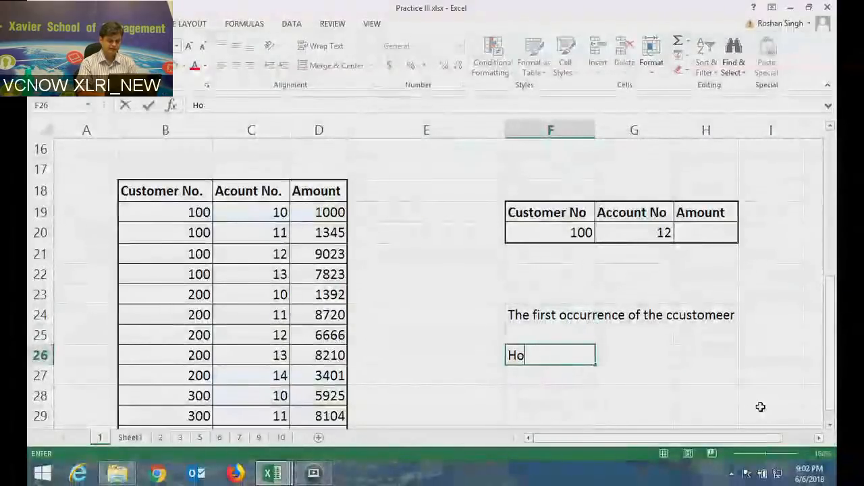
type("w many occurrence")
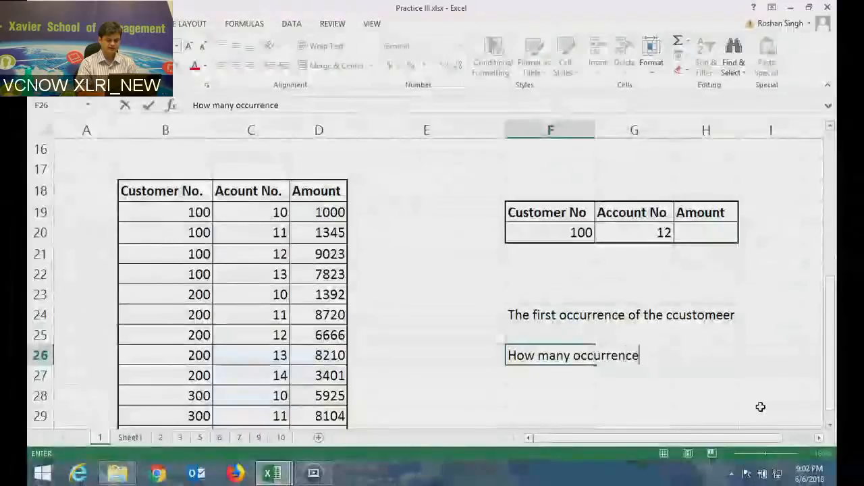
type("s")
key("Return")
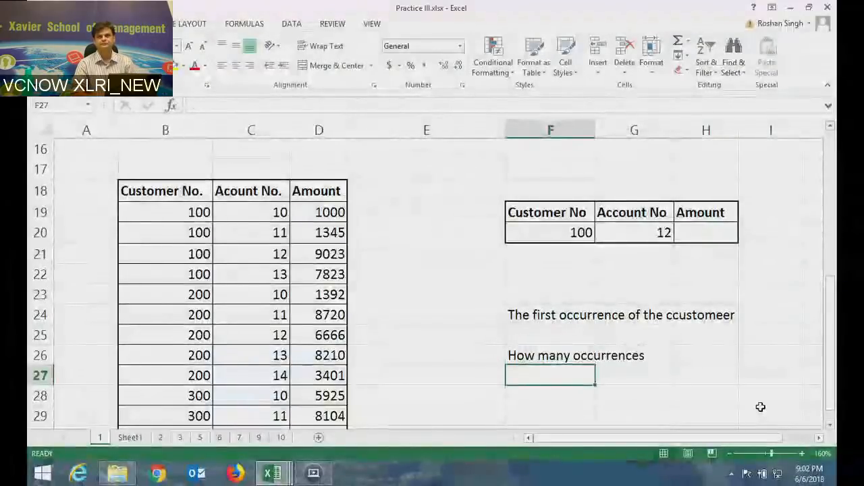
key("Down")
key("Down")
key("Down")
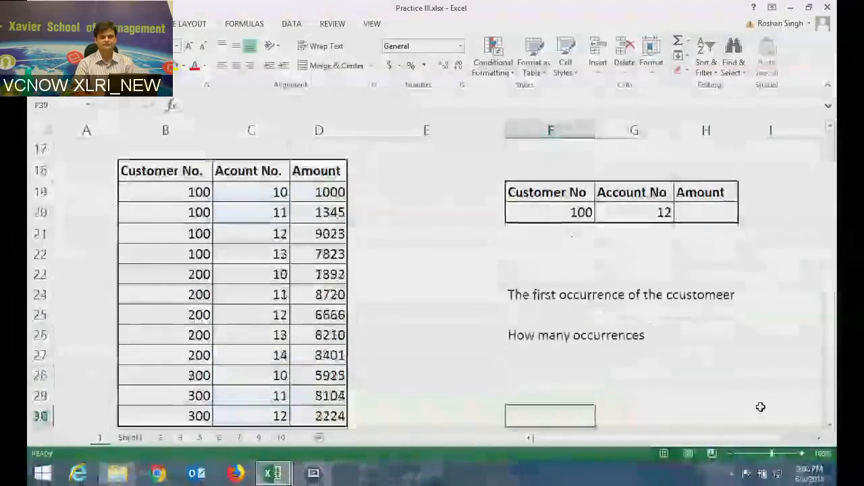
key("Up")
key("Up")
key("Right")
key("Right")
key("Right")
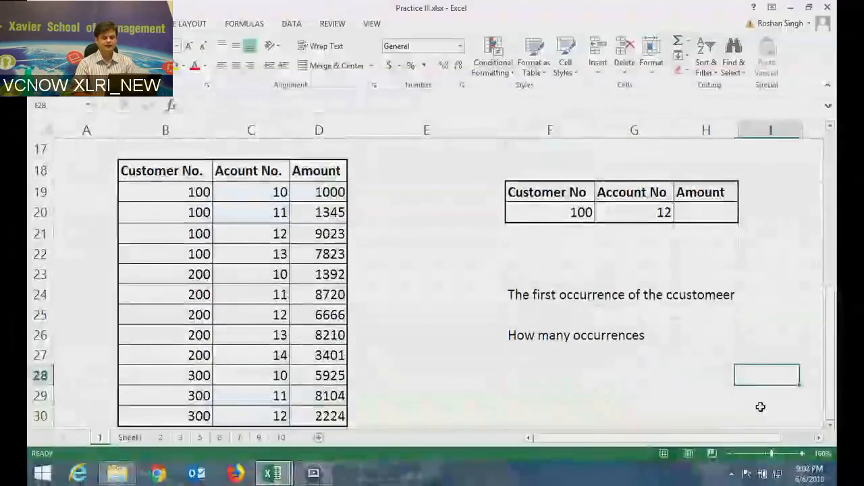
key("Right")
key("Right")
key("Right")
key("Left")
key("Left")
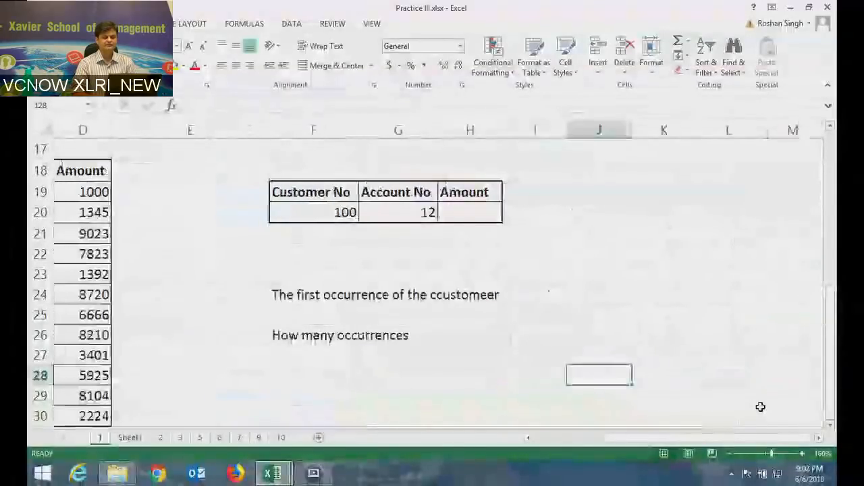
Correct the spelling of the note in F24 so it reads "The first occurrence of the customer".
key("Up")
key("Up")
key("Up")
key("Up")
key("Left")
key("Left")
key("Left")
key("Right")
key("Left")
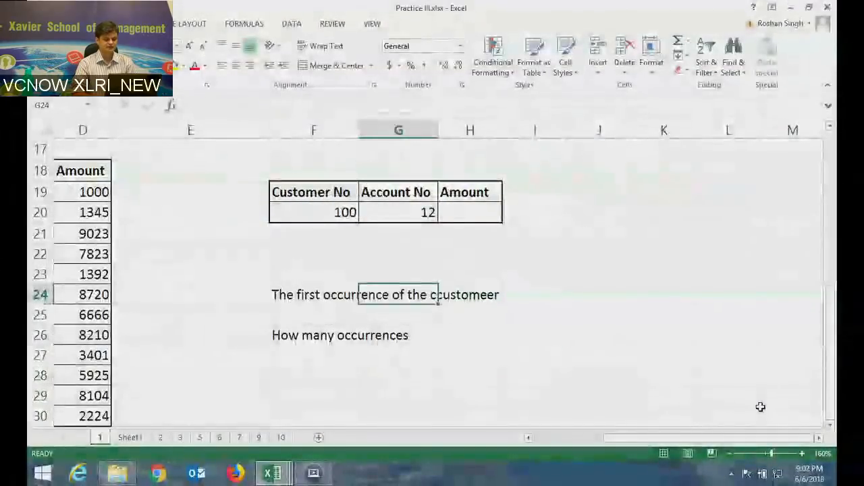
key("Left")
key("F2")
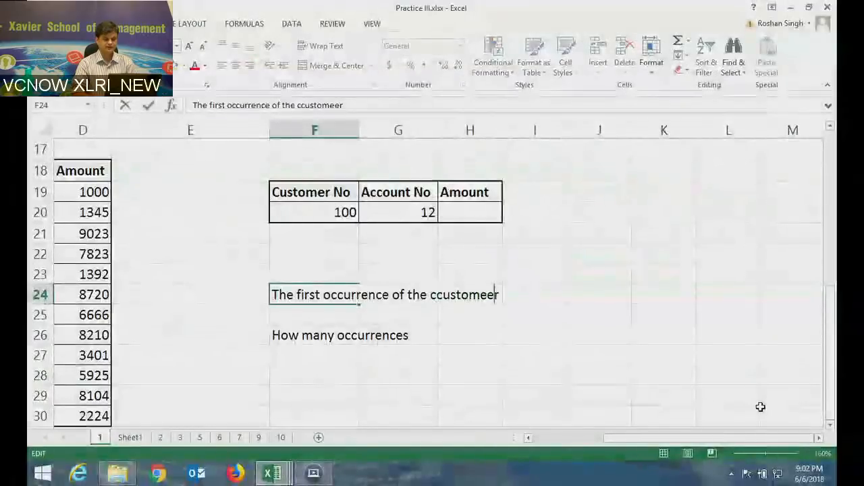
key("Left")
key("Left")
key("Left")
key("Left")
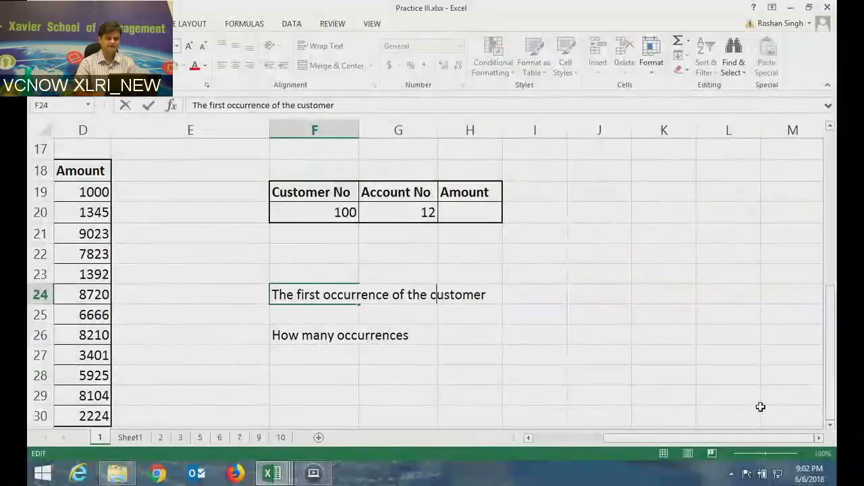
key("Return")
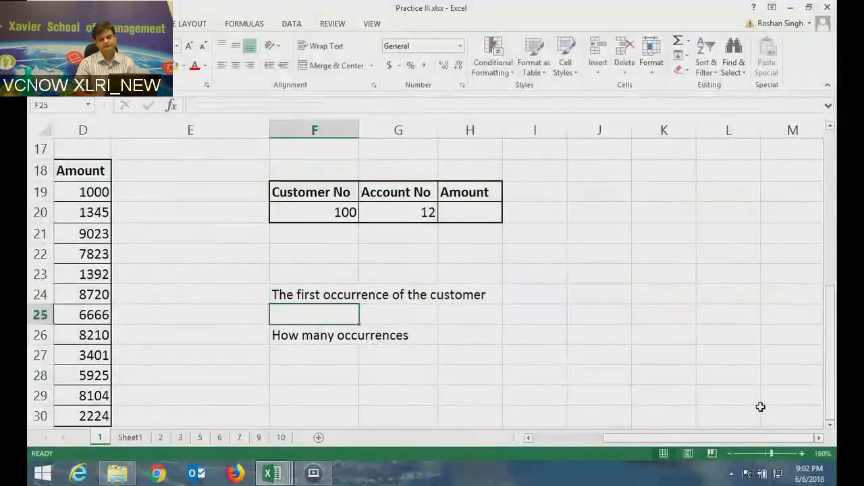
key("Right")
key("Right")
key("Right")
key("Right")
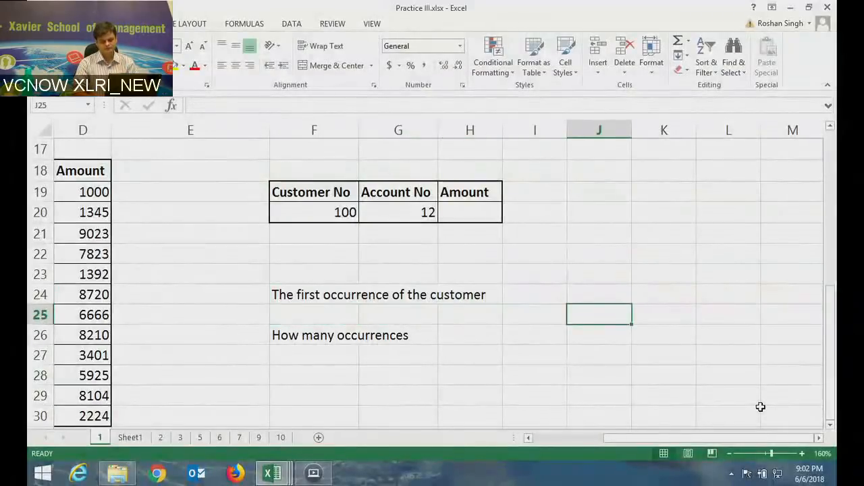
key("Up")
left_click(761, 407)
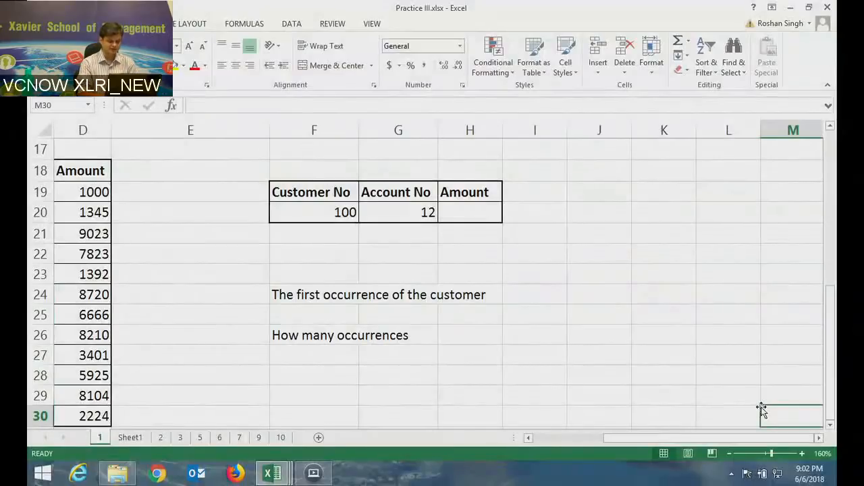
scroll(761, 409, "right", 1)
type("=offse")
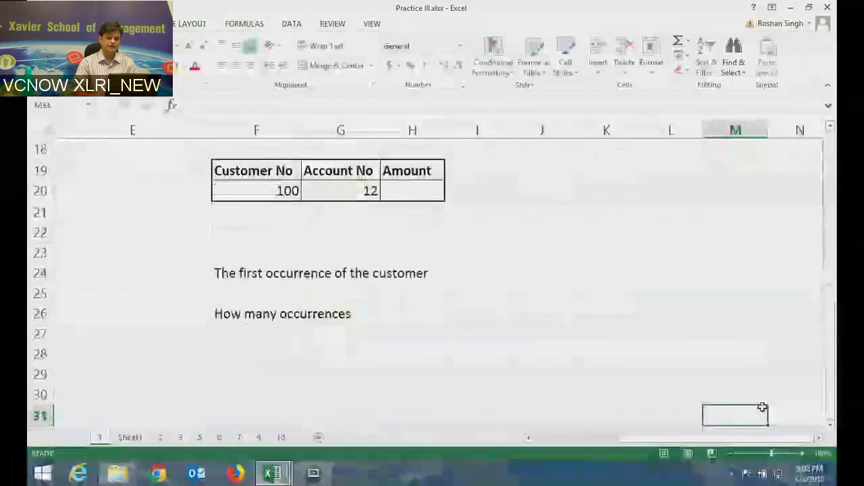
key("Left")
key("Left")
key("Up")
key("Up")
key("Up")
key("Up")
key("Up")
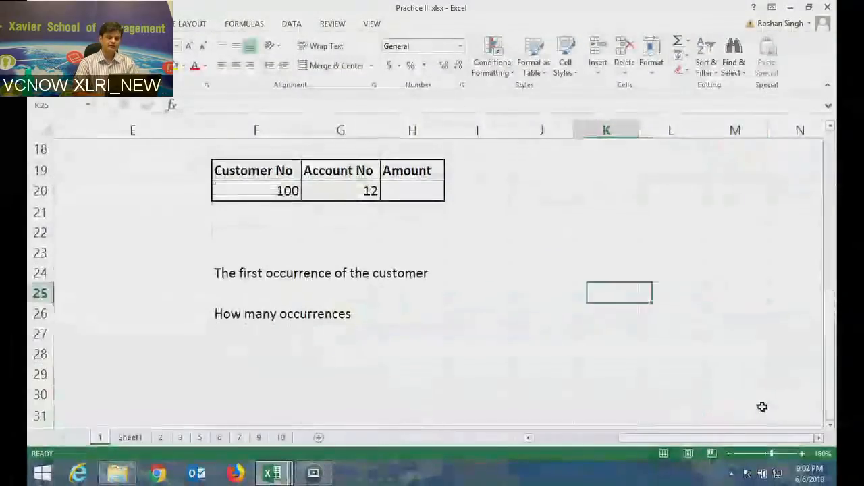
key("Left")
key("Up")
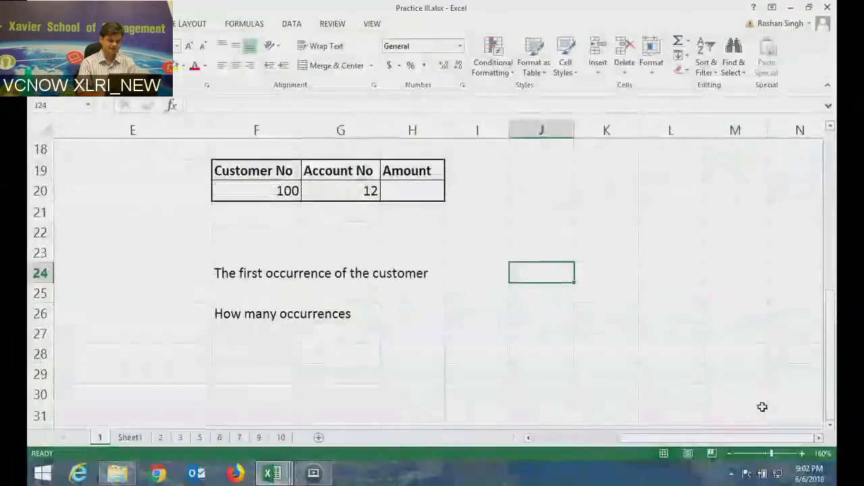
type("=offs")
key("Tab")
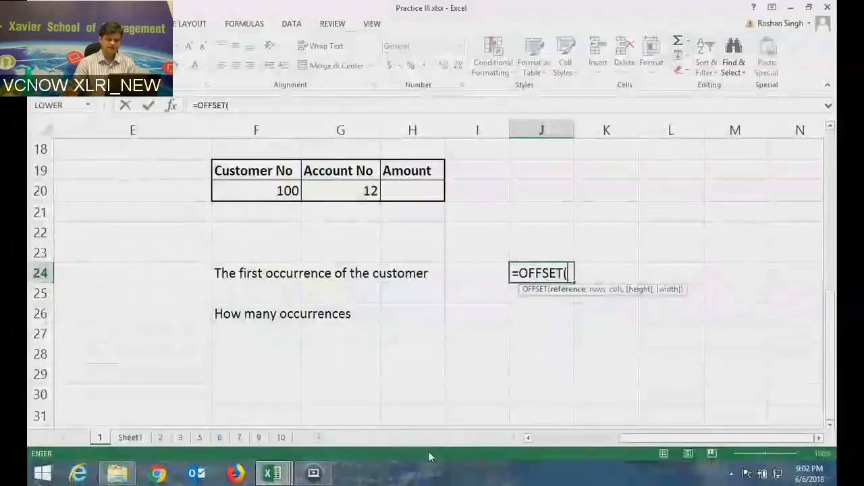
left_click_drag(635, 437, 547, 438)
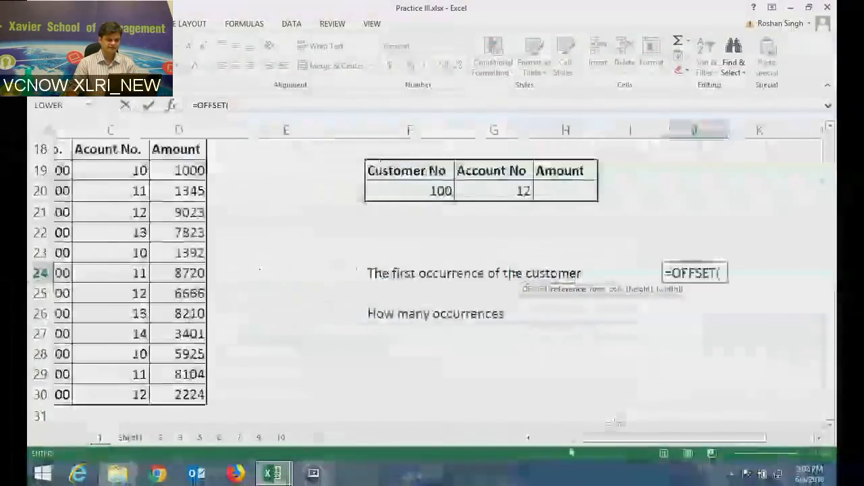
left_click(187, 150)
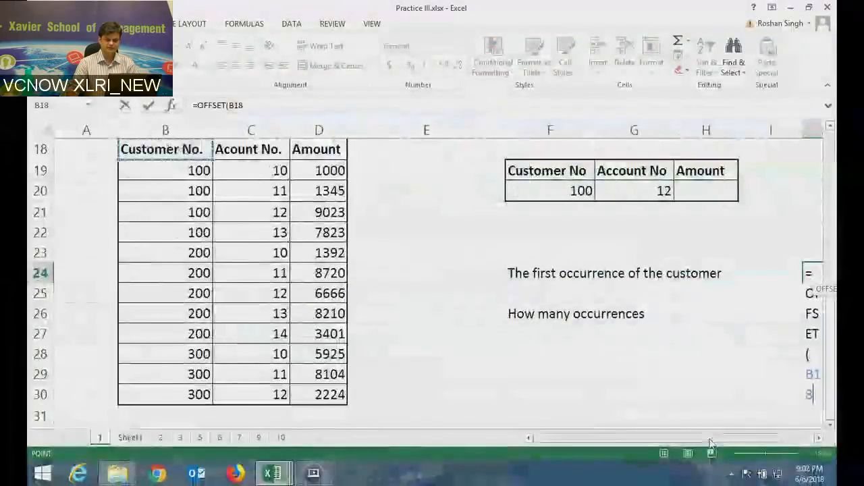
left_click_drag(710, 443, 797, 443)
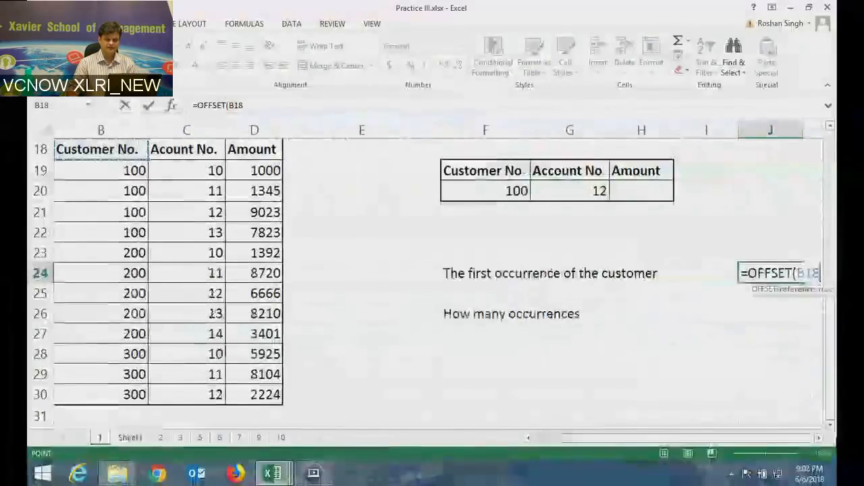
left_click_drag(564, 439, 620, 438)
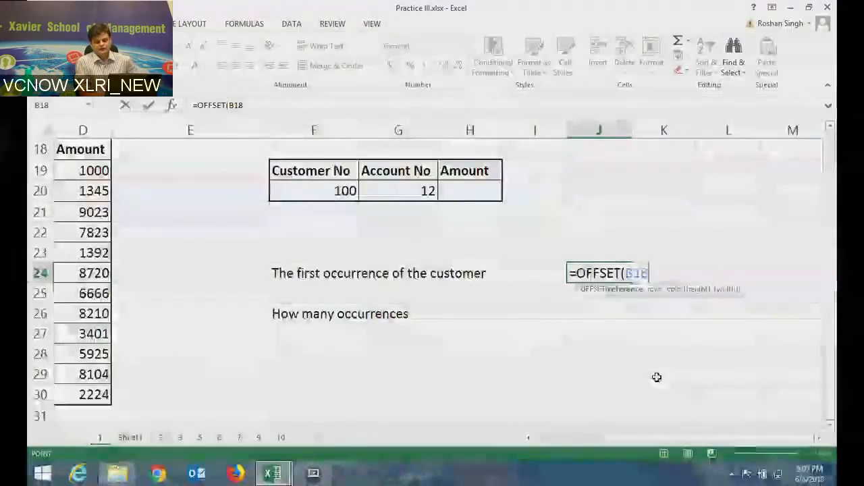
key("BackSpace")
key("Escape")
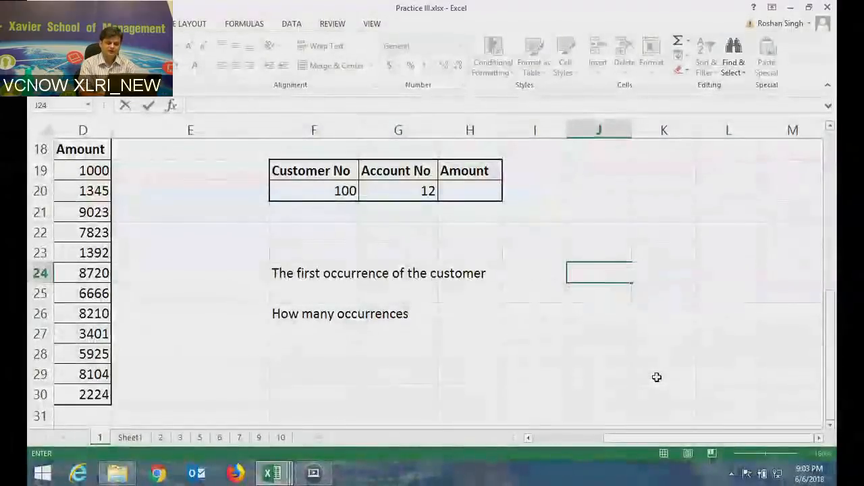
key("Return")
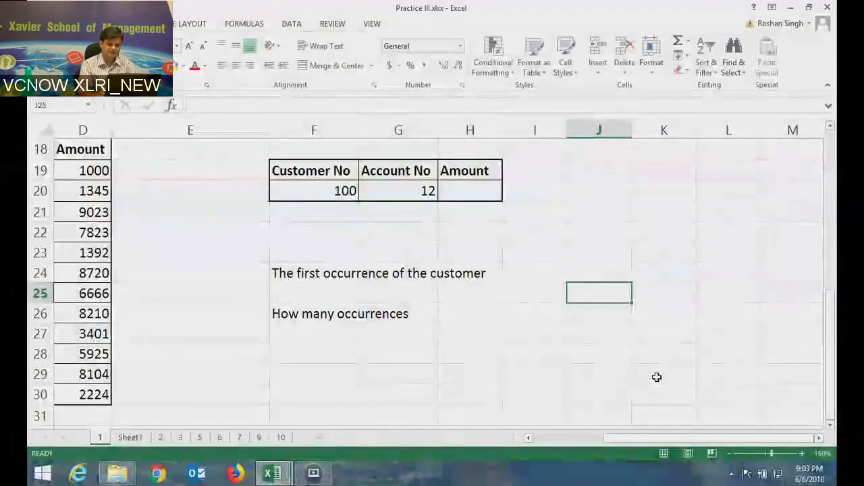
Begin a MATCH formula in I24, beside the first-occurrence note, with the customer number in F20 as the lookup value.
key("Up")
key("Left")
type("=ma")
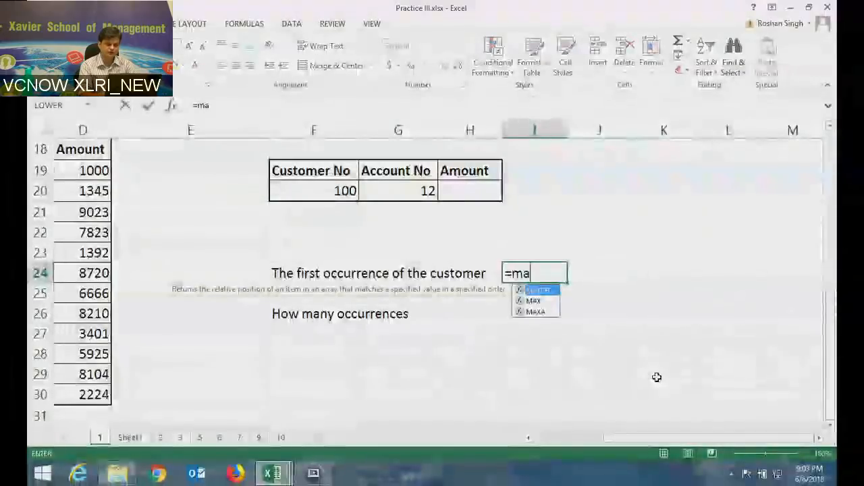
type("tch(")
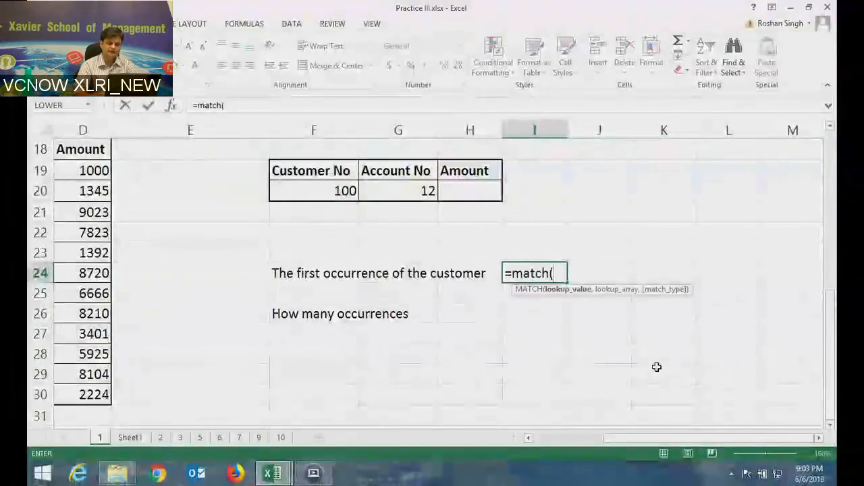
key("Up")
key("Up")
key("Up")
key("Up")
key("Left")
key("Left")
key("Left")
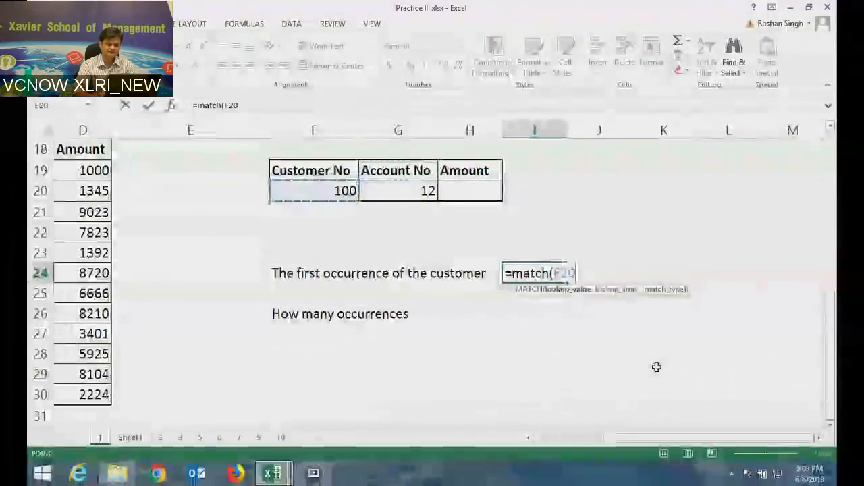
Complete the MATCH formula with the absolute customer number range $B$19:$B$30 and match type 0 for an exact match.
type(",")
key("Up")
key("Left")
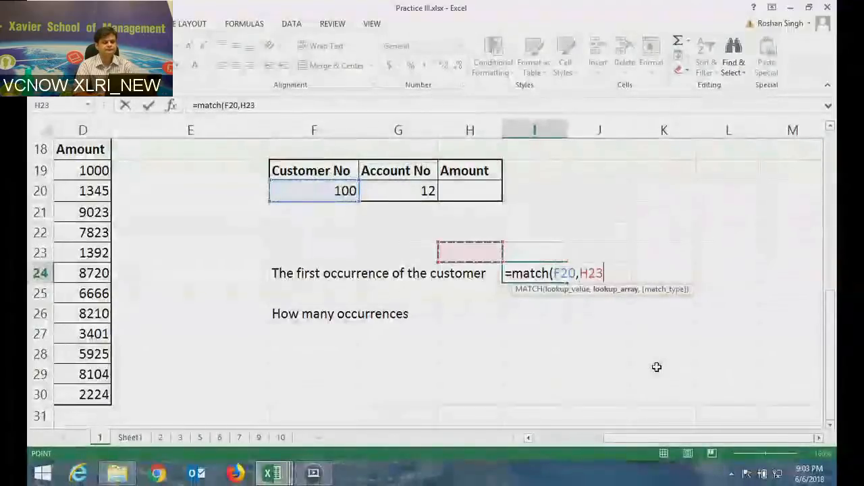
key("Left")
key("Left")
key("Left")
key("Left")
key("Left")
key("Left")
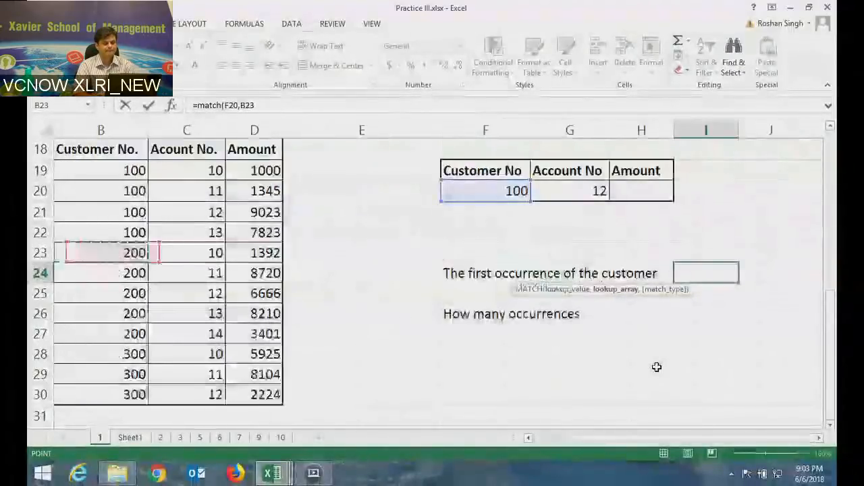
key("Left")
key("Up")
key("Up")
key("Up")
key("Up")
key("Right")
key("ctrl+shift+Down")
key("F4")
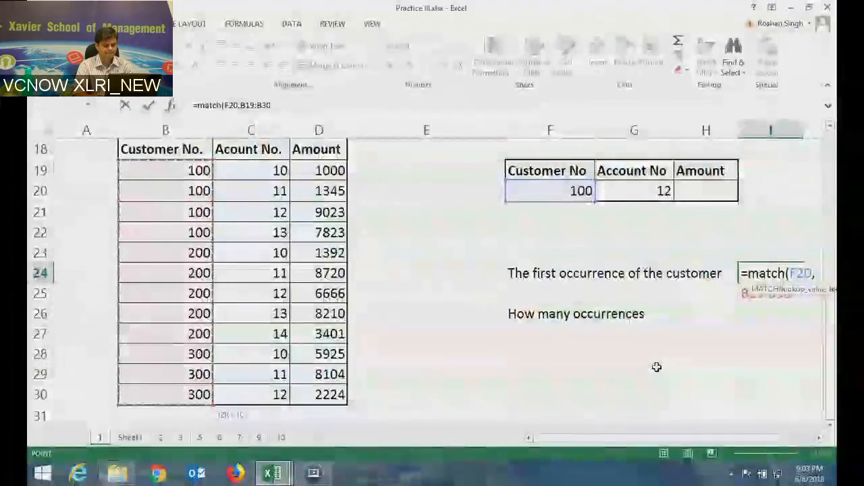
type(",0")
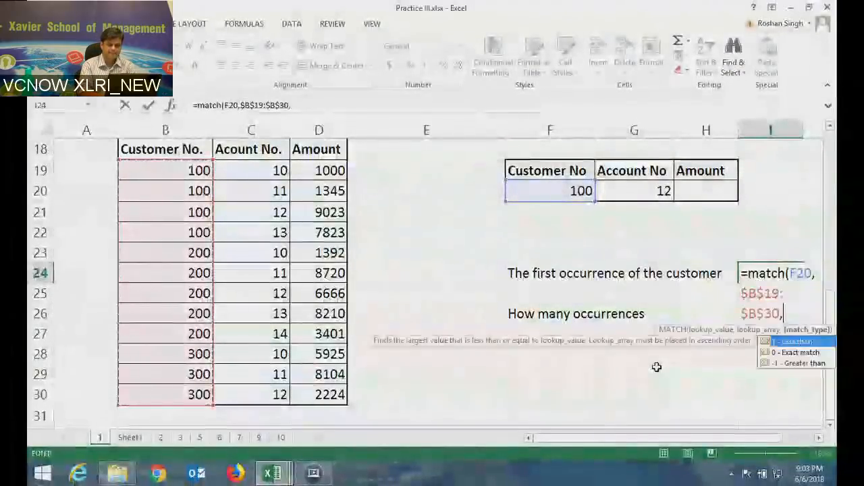
key("Return")
key("Up")
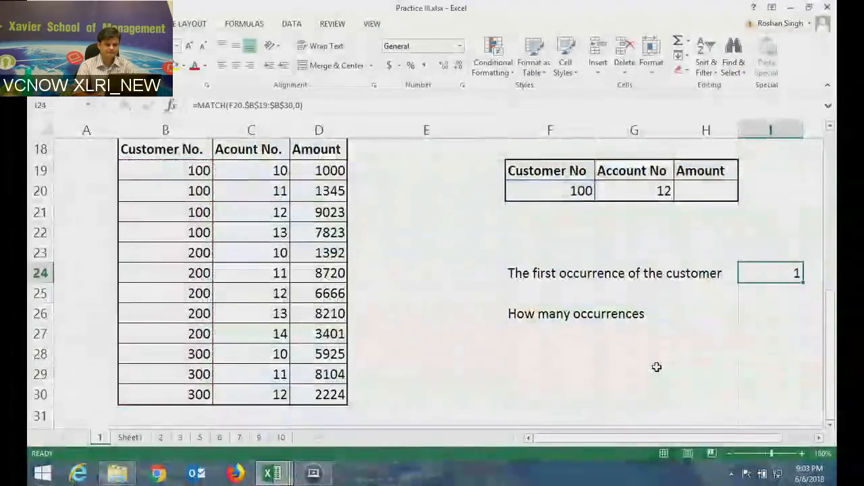
Review the MATCH formula in I24 and the cells it references without changing it.
key("Right")
key("Right")
key("Right")
key("Left")
key("Left")
key("Left")
key("F2")
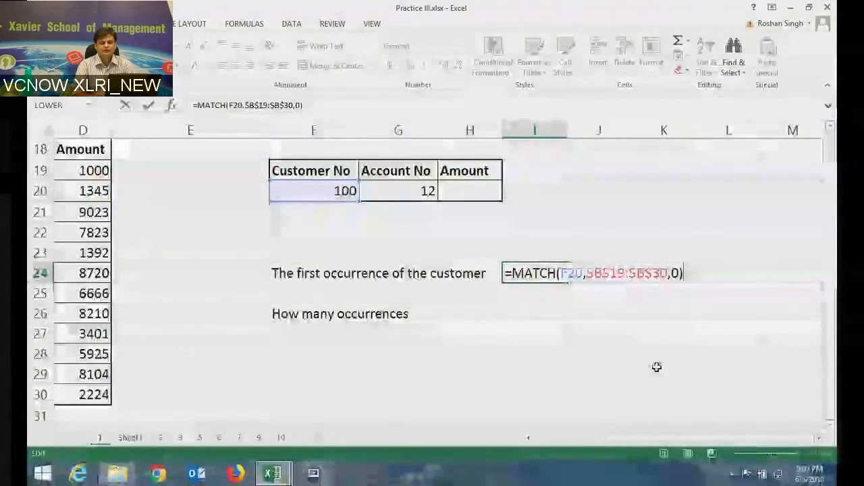
key("Return")
Set the customer number in F20 of the lookup table to 200.
key("Up")
key("Up")
key("Up")
key("Up")
key("Up")
key("Left")
key("Left")
key("Left")
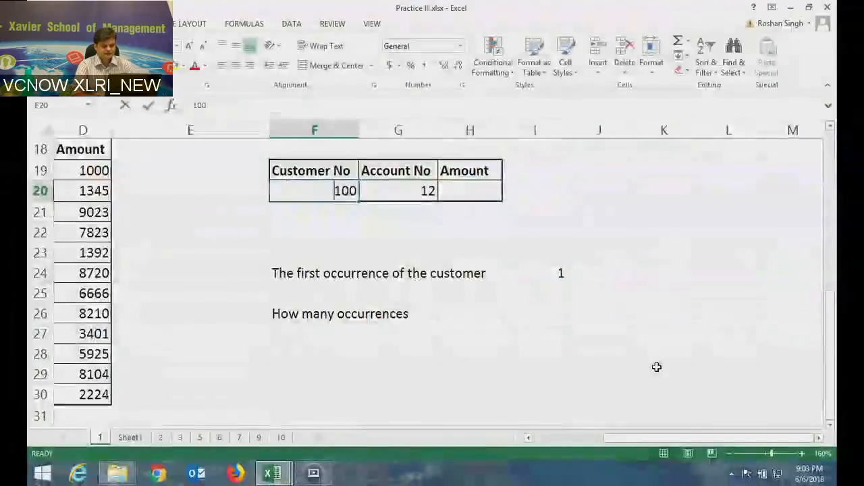
type("200")
key("Return")
Examine where customer 200 first appears in the source table and which account and amount rows, C23:D27, belong to that customer.
key("Down")
key("Down")
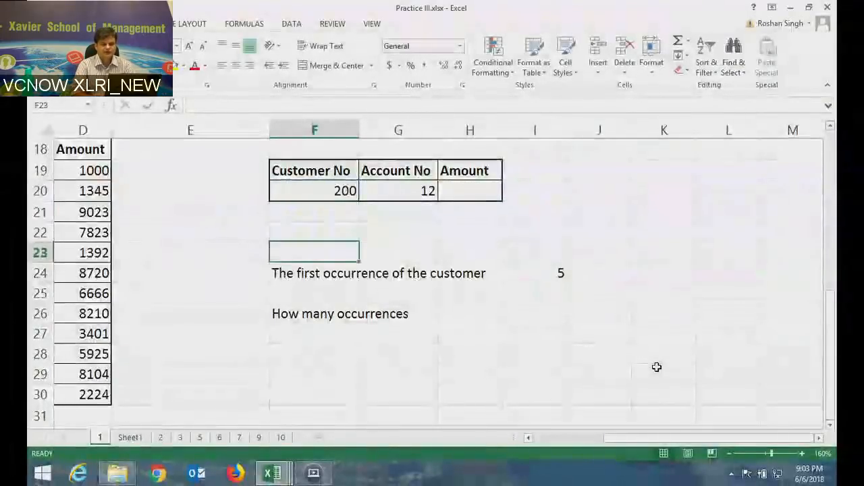
key("Down")
scroll(655, 367, "left", 3)
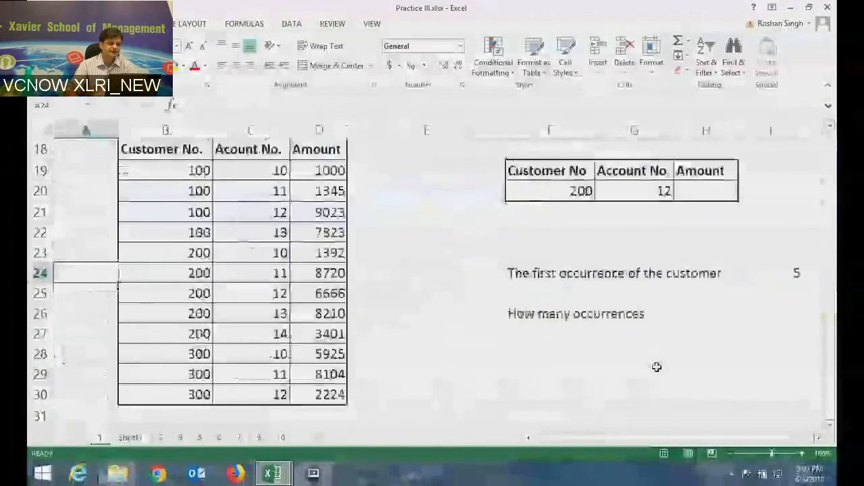
left_click(203, 150)
scroll(199, 203, "up", 1)
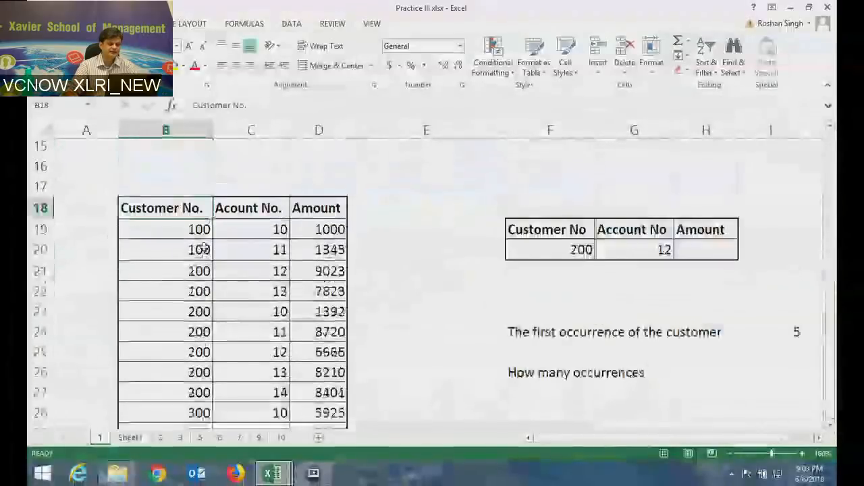
left_click(193, 233)
left_click(193, 251)
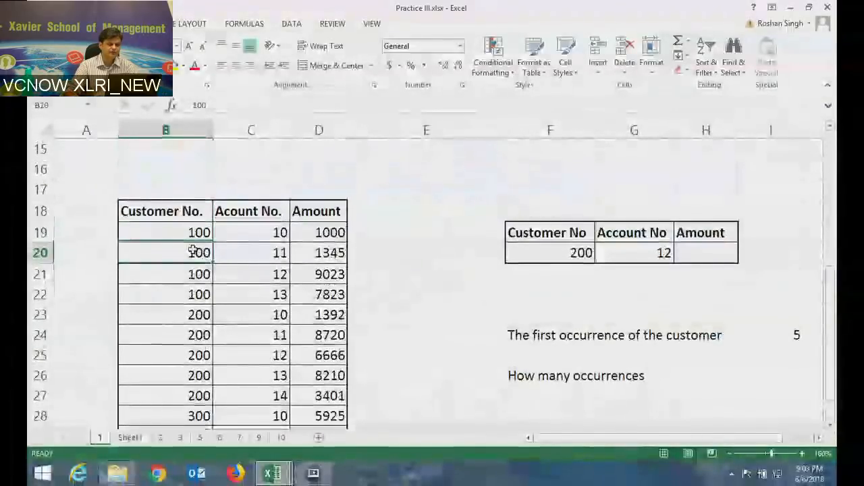
left_click(197, 315)
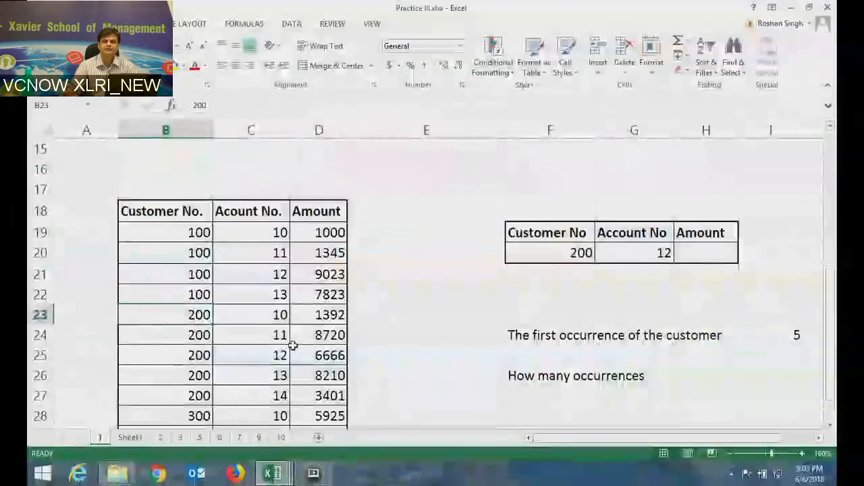
scroll(278, 346, "down", 2)
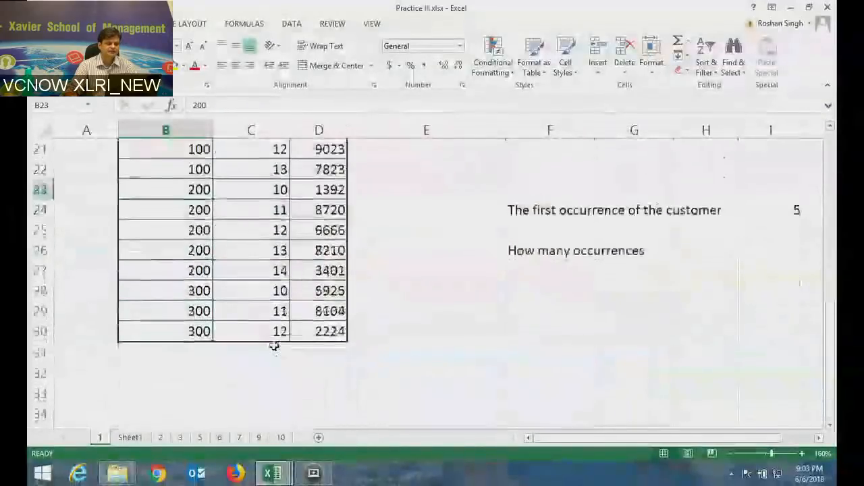
scroll(273, 346, "up", 1)
left_click_drag(260, 252, 309, 326)
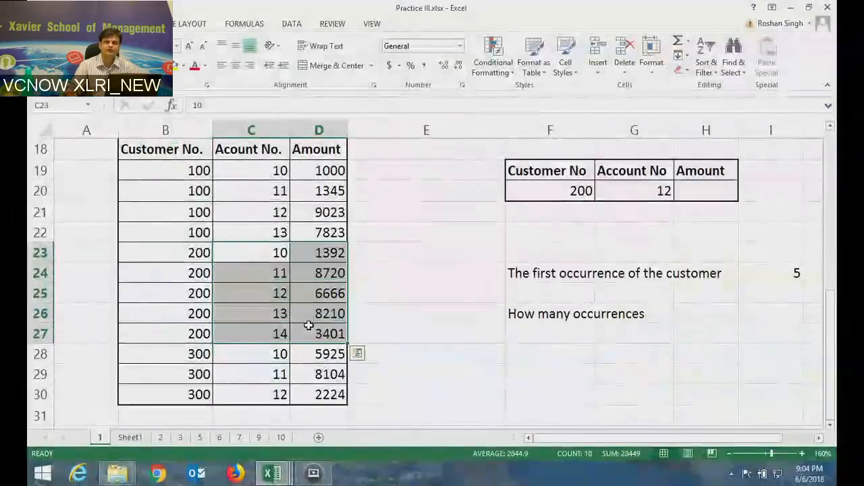
Enter the formula =COUNTIF(B19:B30,F20) in H26 to count how often the customer number occurs.
left_click(818, 438)
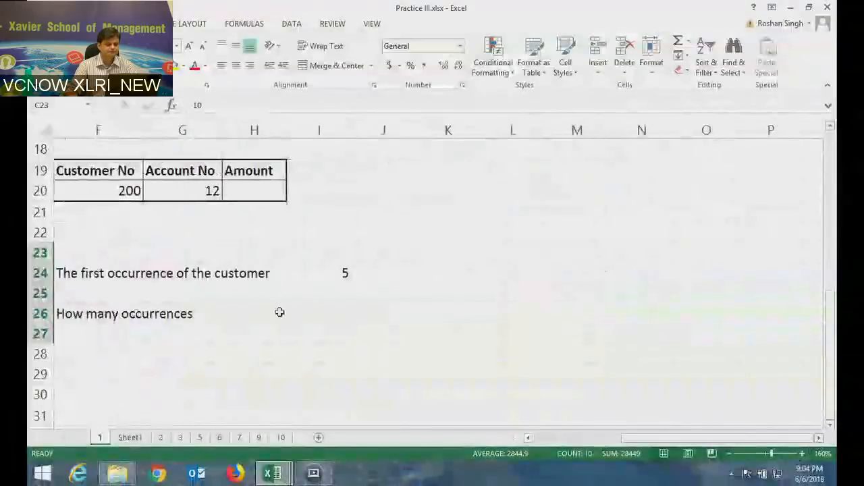
left_click(241, 310)
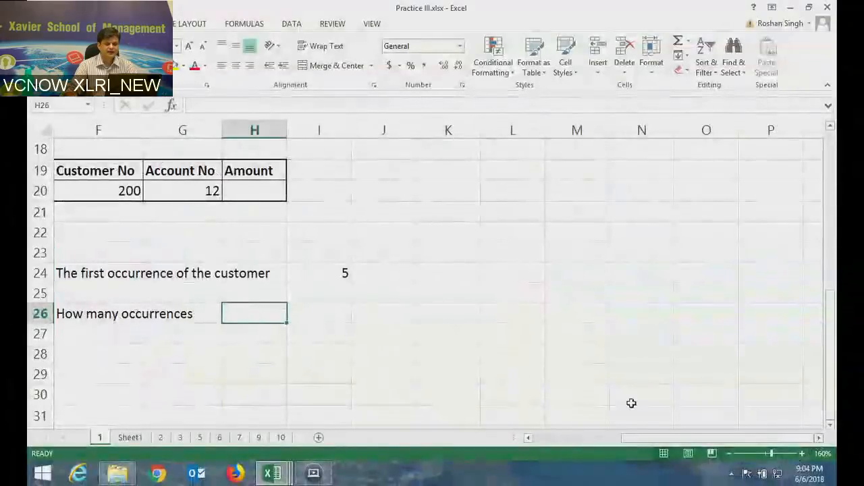
left_click_drag(643, 439, 631, 444)
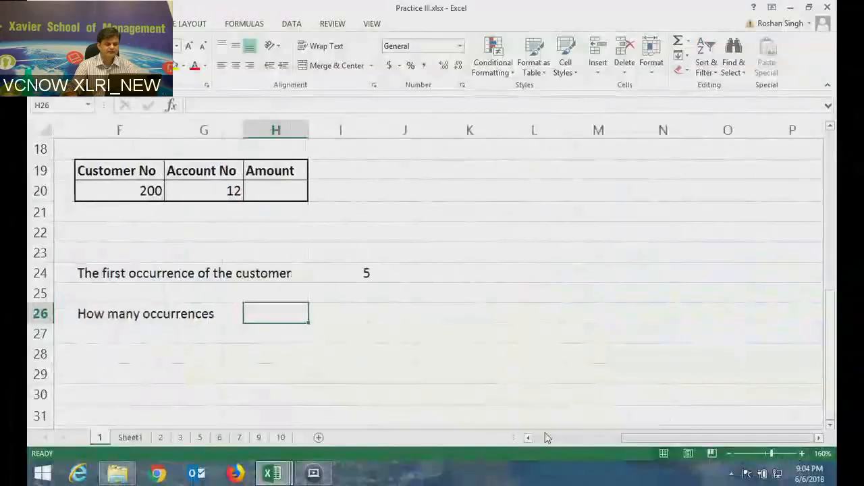
left_click(176, 378)
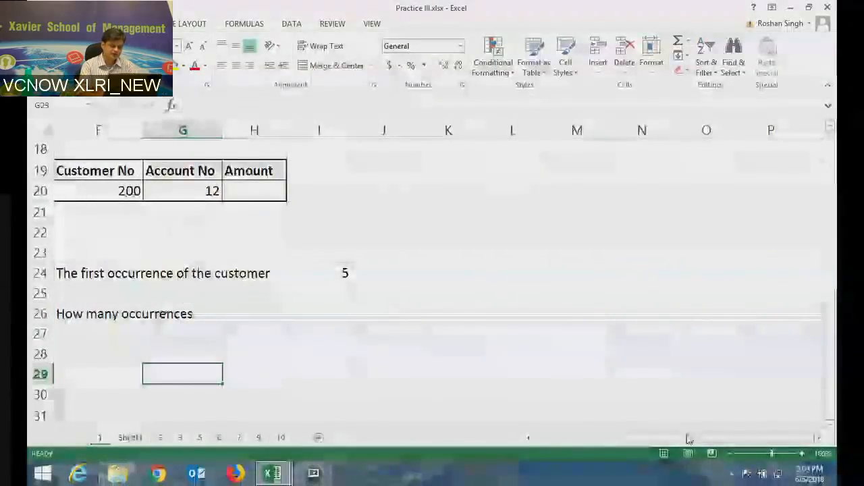
key("Up")
key("Up")
key("Up")
key("Left")
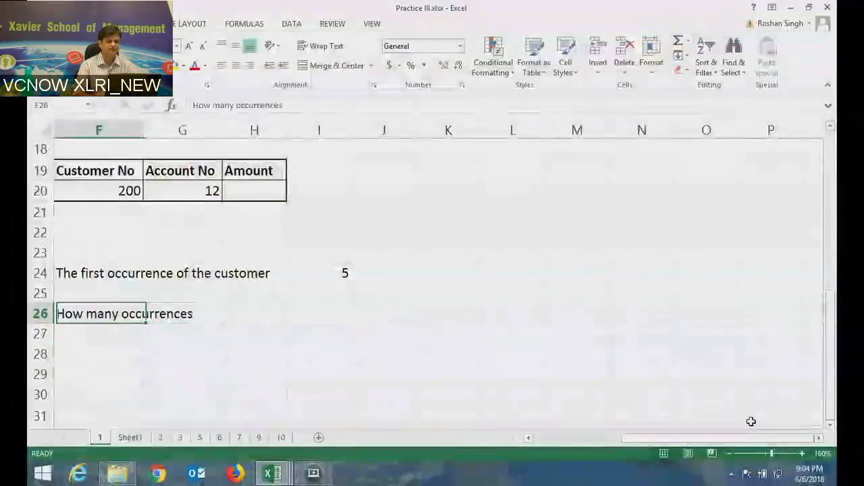
key("Right")
key("Right")
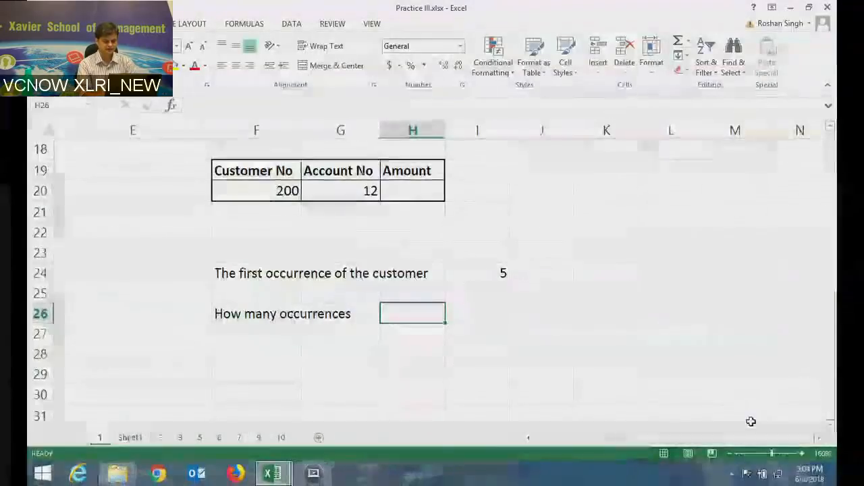
type("=countif(")
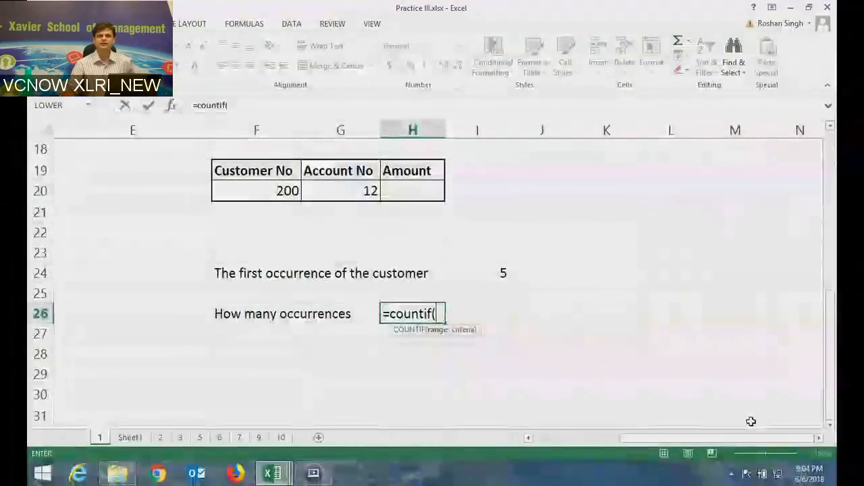
left_click_drag(618, 446, 565, 443)
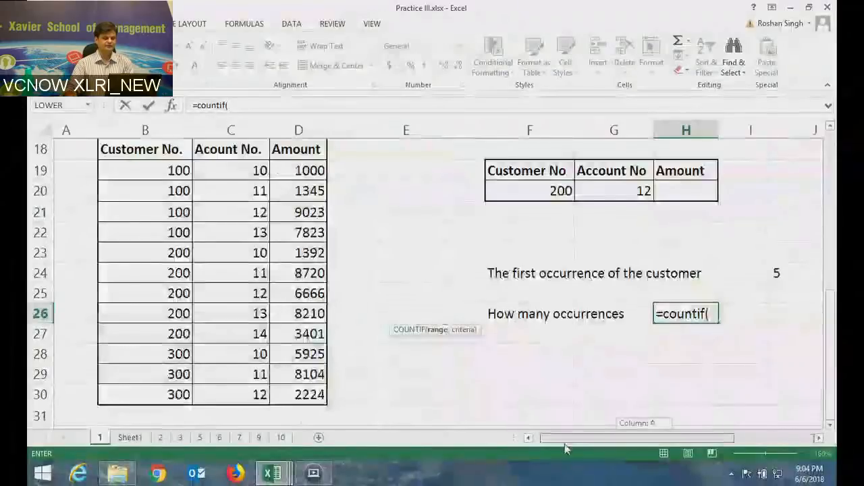
left_click_drag(189, 170, 185, 389)
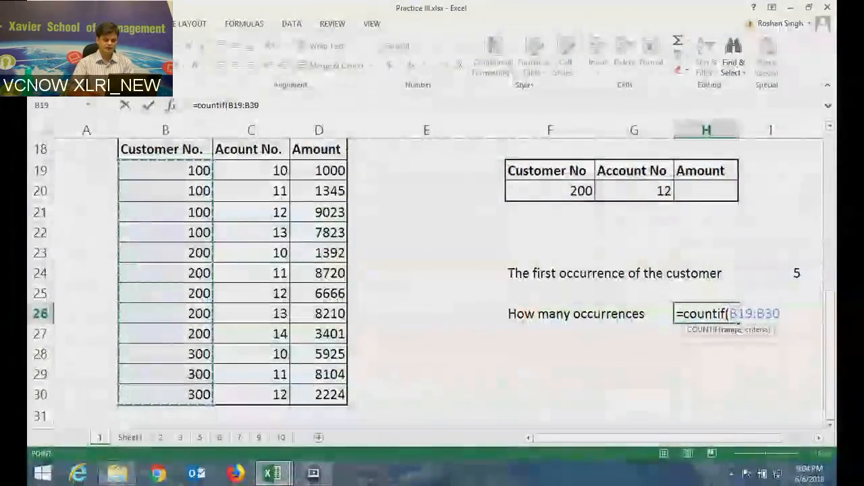
type(",")
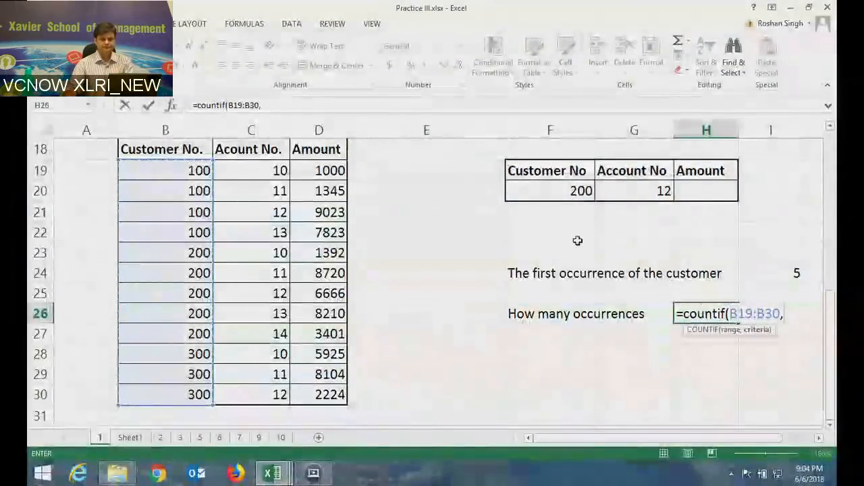
left_click(579, 190)
key("Return")
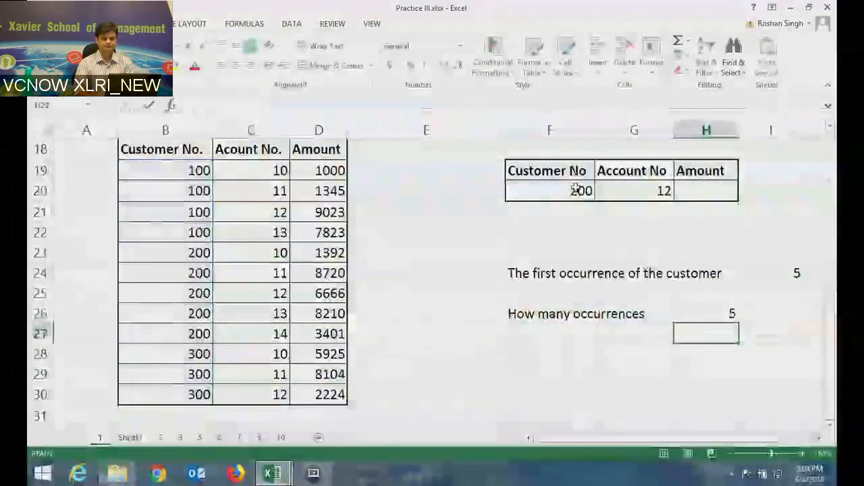
Show the sheet's formulas, auto-fit columns H and I to display them in full, and return to showing values.
key("Up")
key("Right")
key("Left")
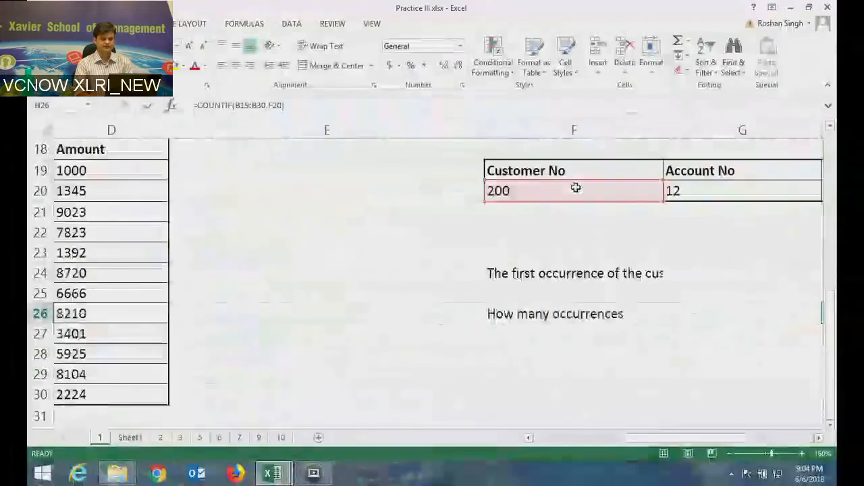
key("Right")
key("Right")
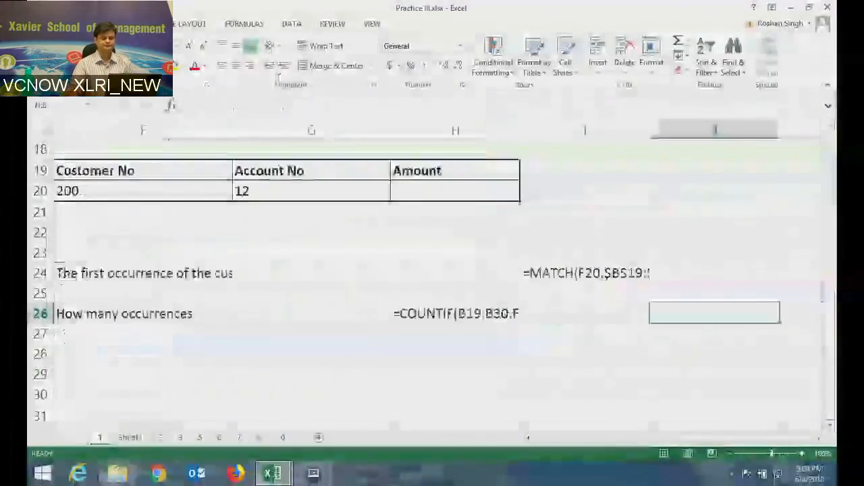
double_click(521, 124)
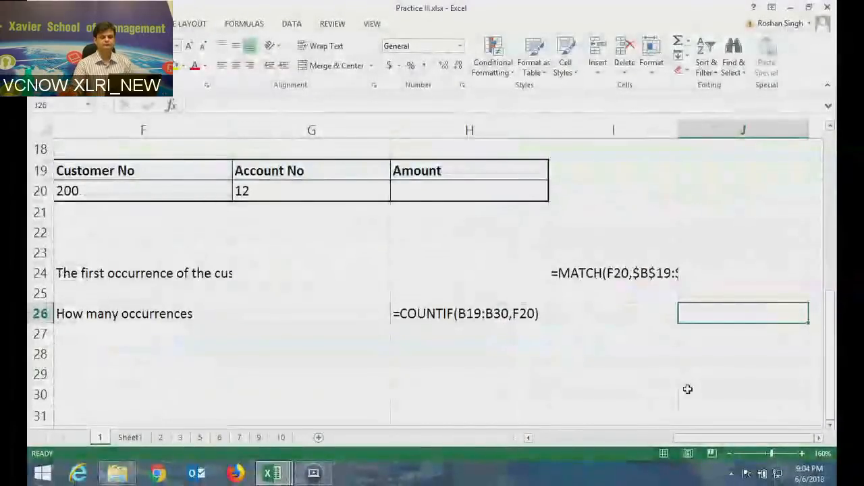
double_click(679, 130)
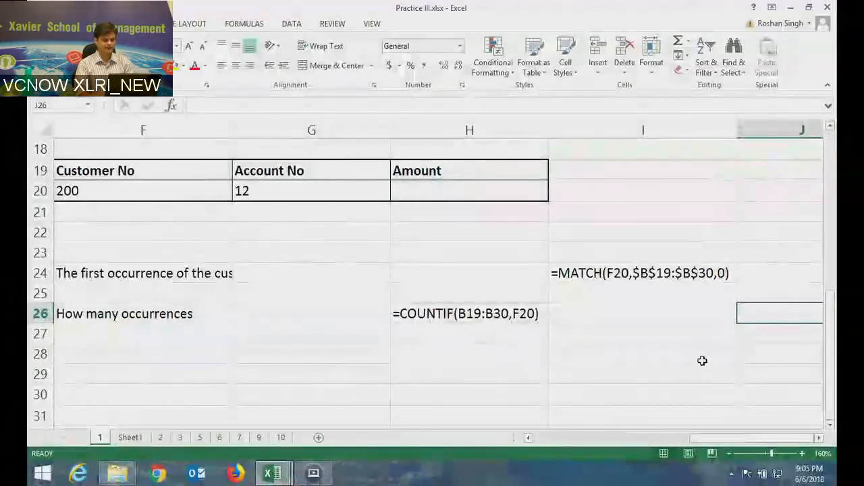
key("ctrl+grave")
Select the empty cell F28, two rows below the "How many occurrences" label.
key("Left")
key("Left")
key("Left")
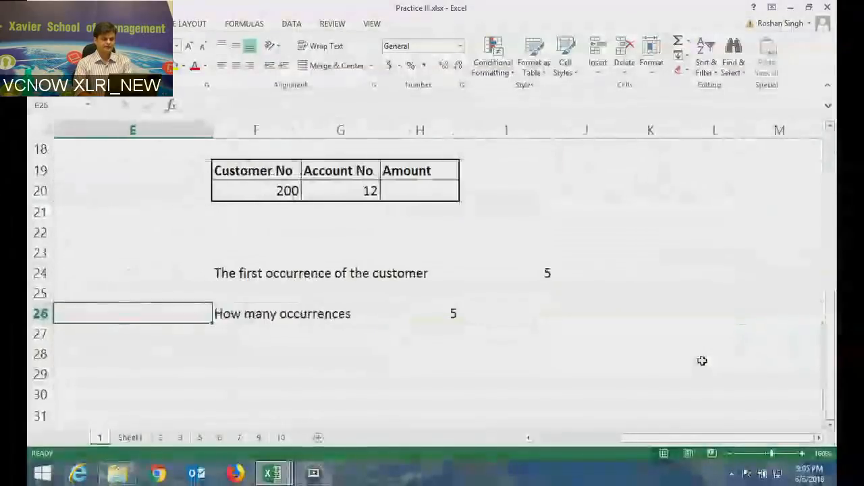
key("Down")
key("Down")
key("Right")
key("Right")
key("Left")
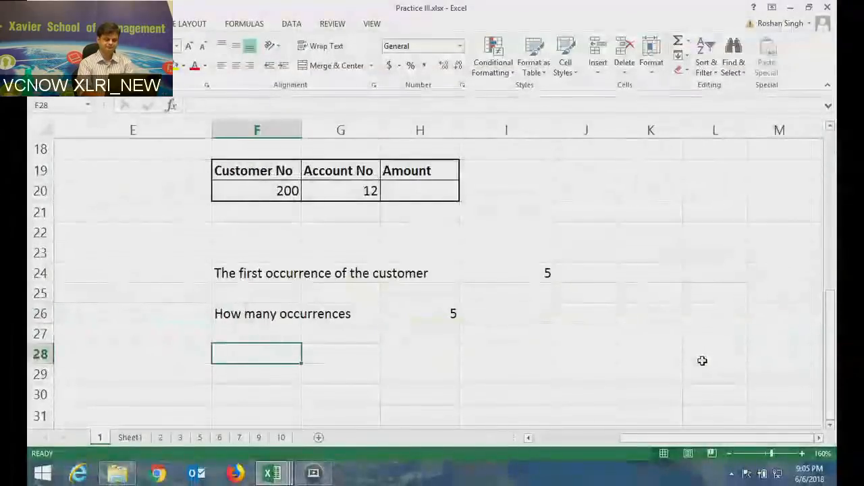
type("offset")
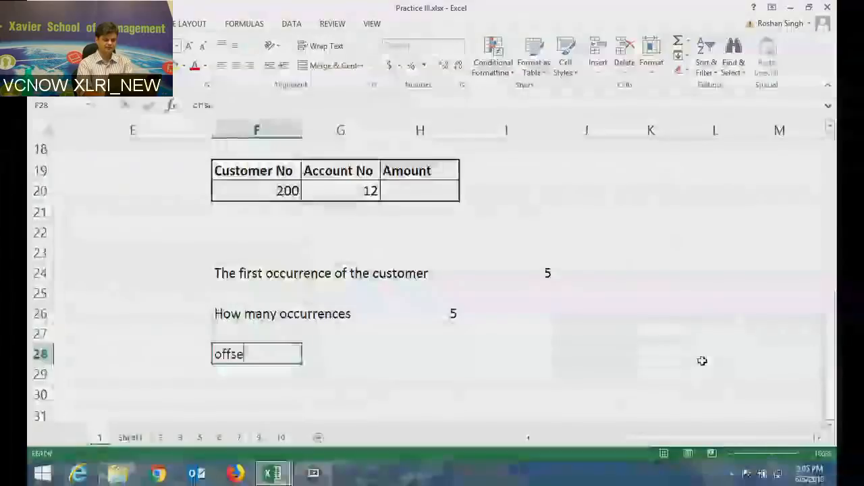
key("BackSpace")
key("BackSpace")
key("BackSpace")
key("BackSpace")
key("BackSpace")
key("BackSpace")
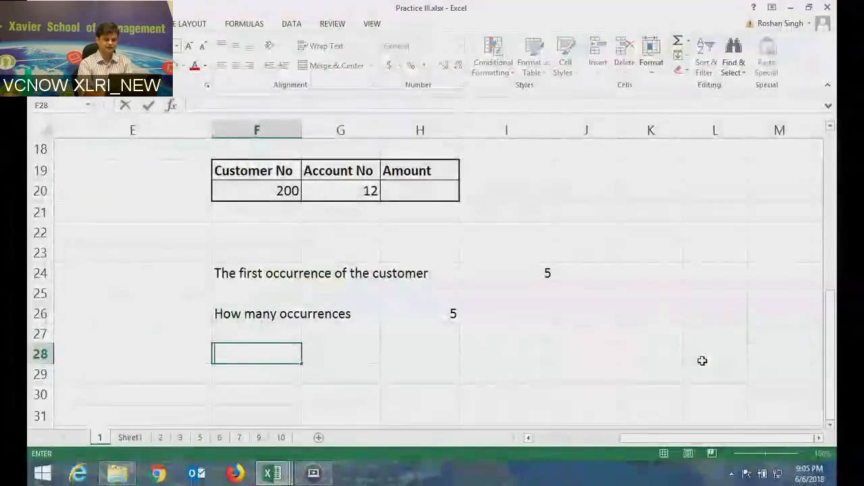
Enter the formula =OFFSET(B18,I24,1,H26,2) in F28 to return the chosen customer's block of accounts and amounts.
type("=o")
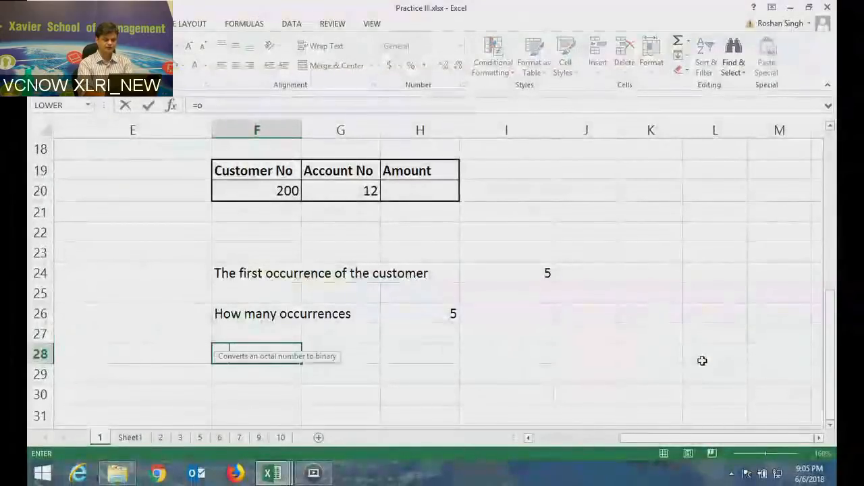
type("ffset(")
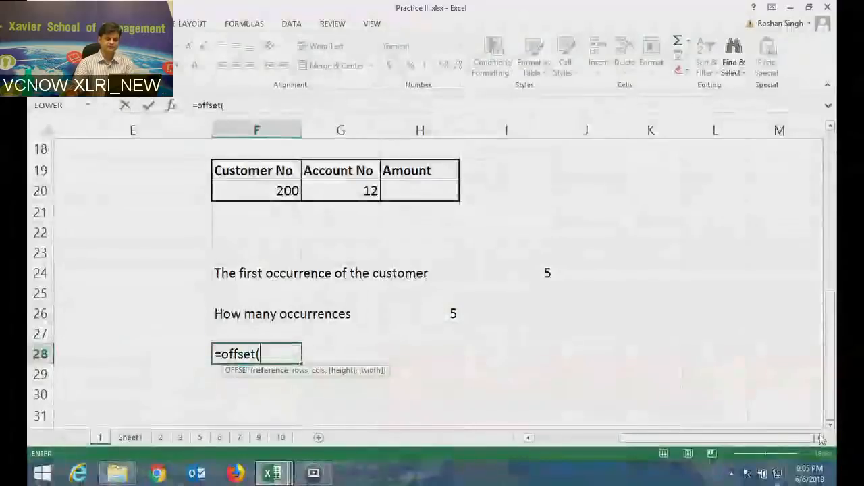
left_click_drag(757, 436, 709, 449)
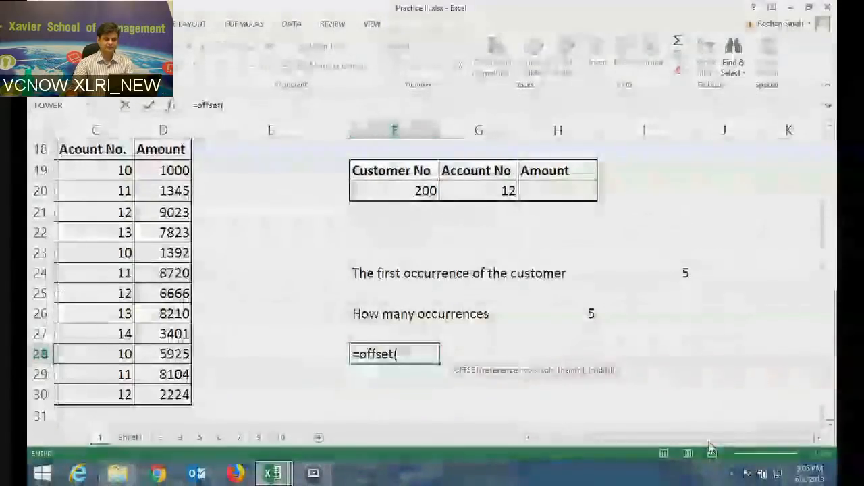
type("b18,")
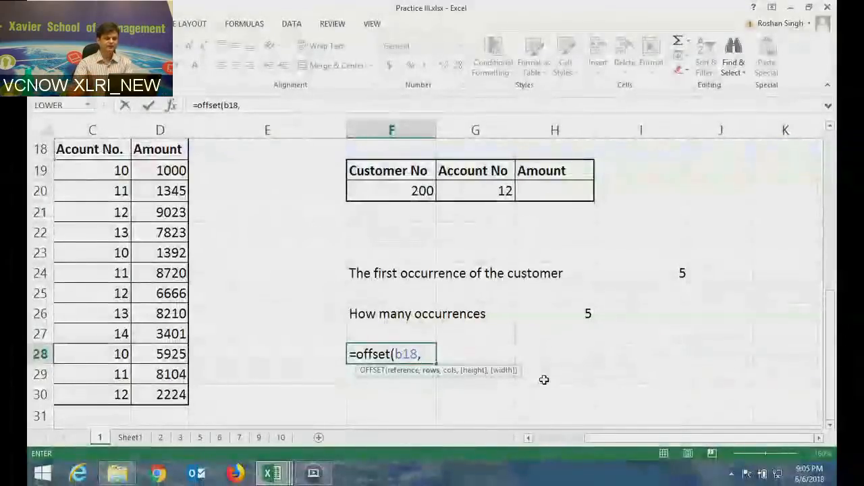
left_click(663, 273)
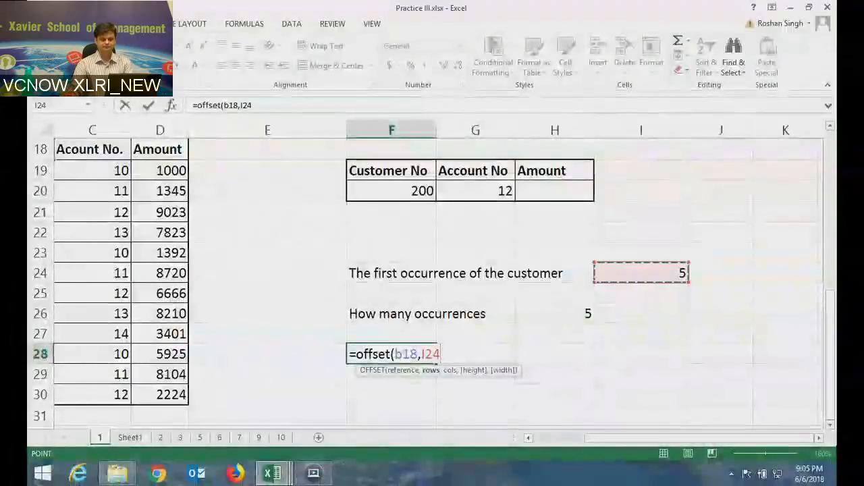
type(",")
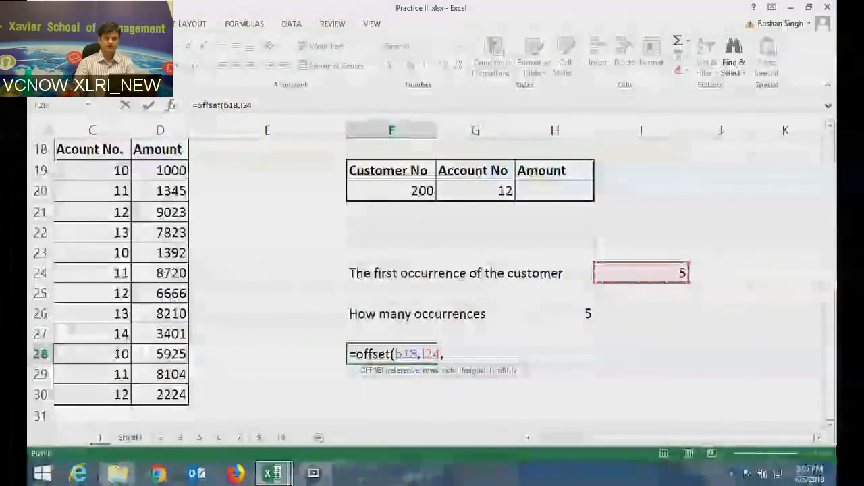
left_click(530, 438)
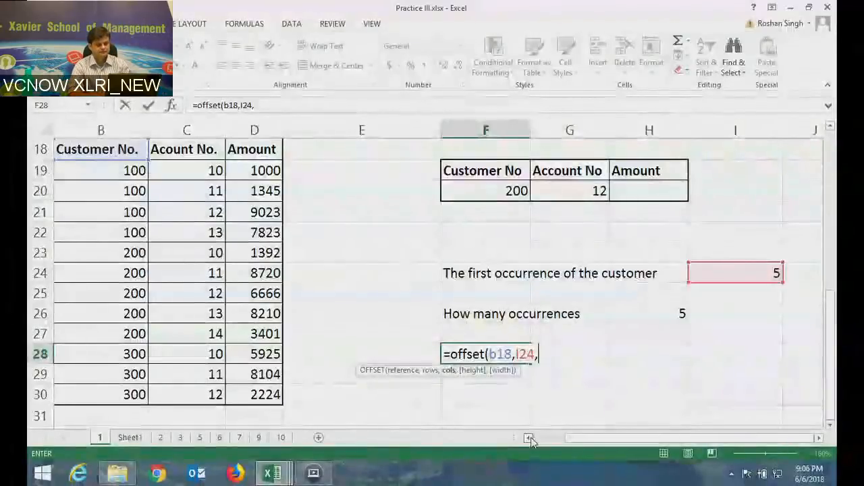
type("1,")
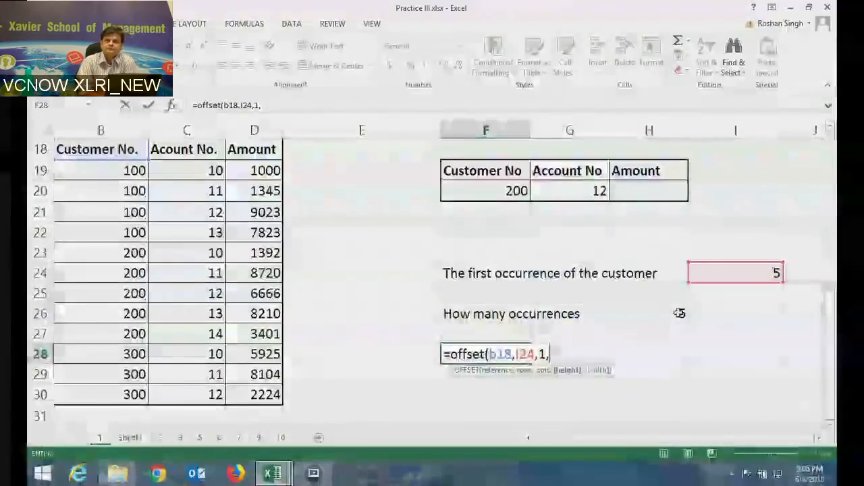
left_click(679, 313)
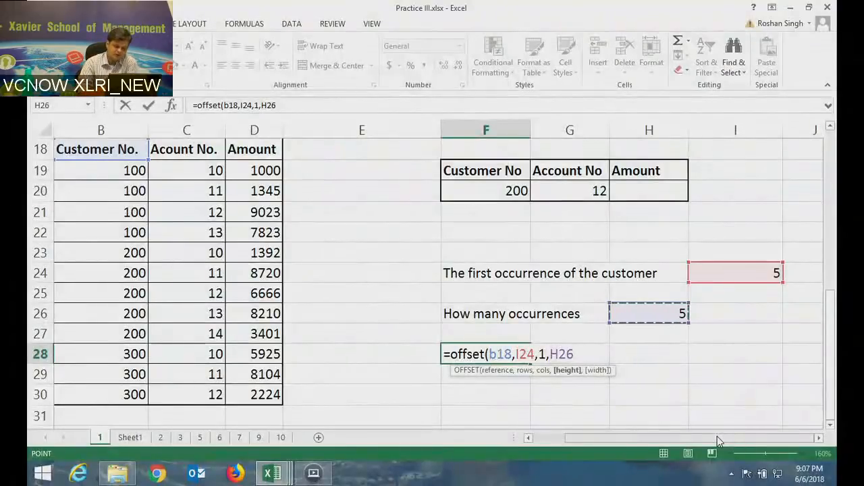
type(",")
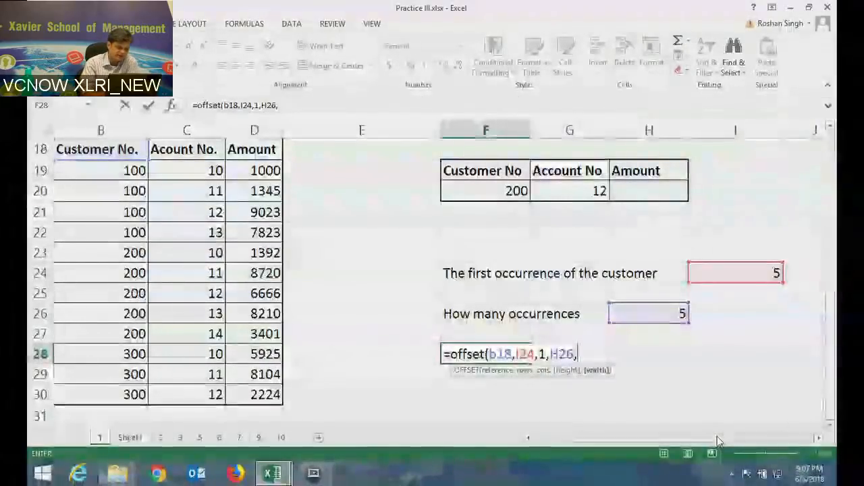
type("2")
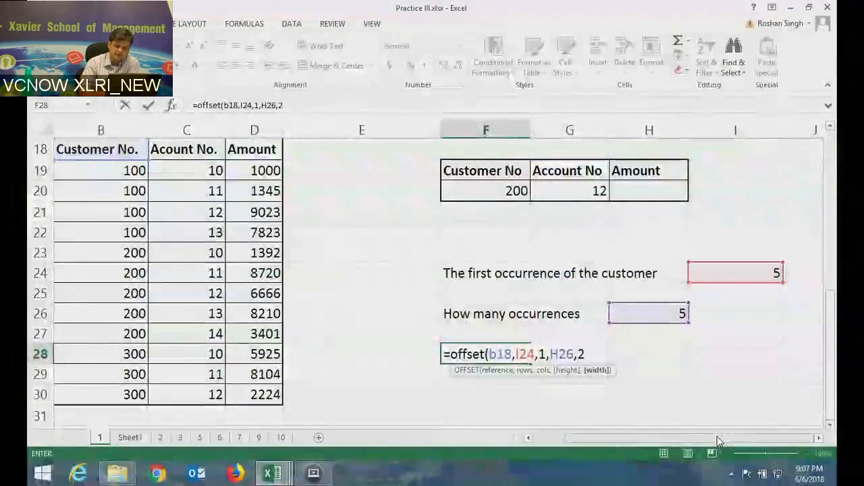
type(")")
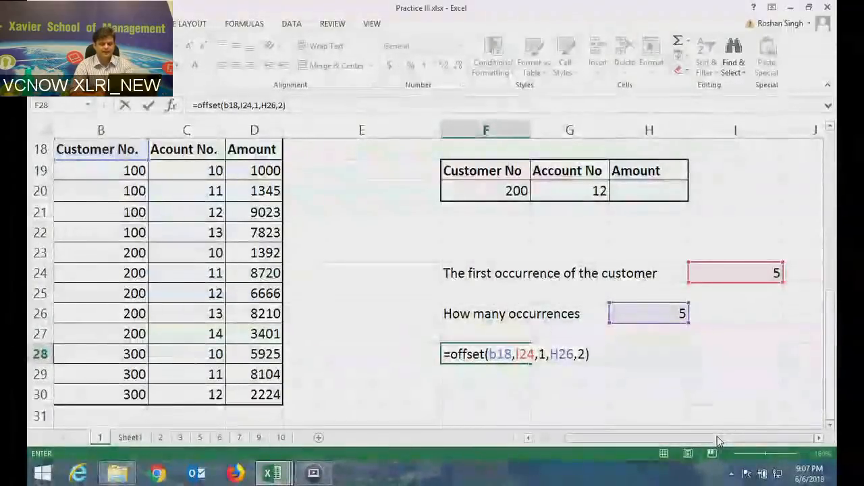
key("Return")
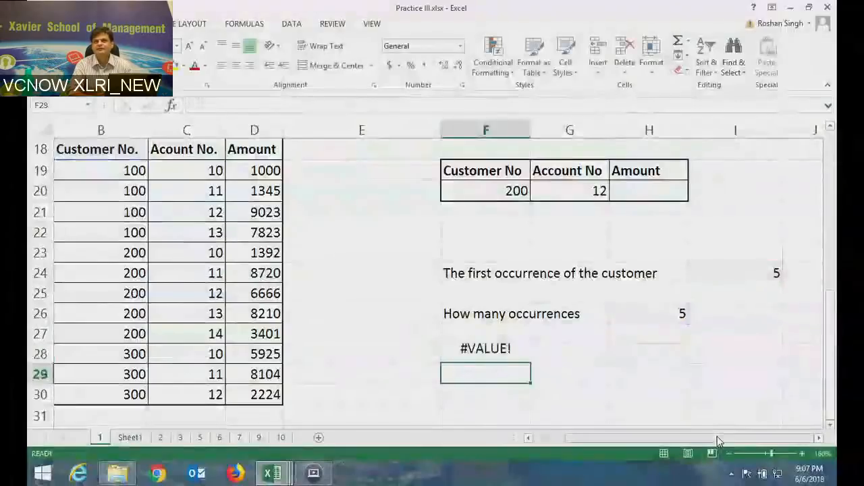
Evaluate the OFFSET expression inside F28 to inspect the array it returns, and restore the formula text.
key("Up")
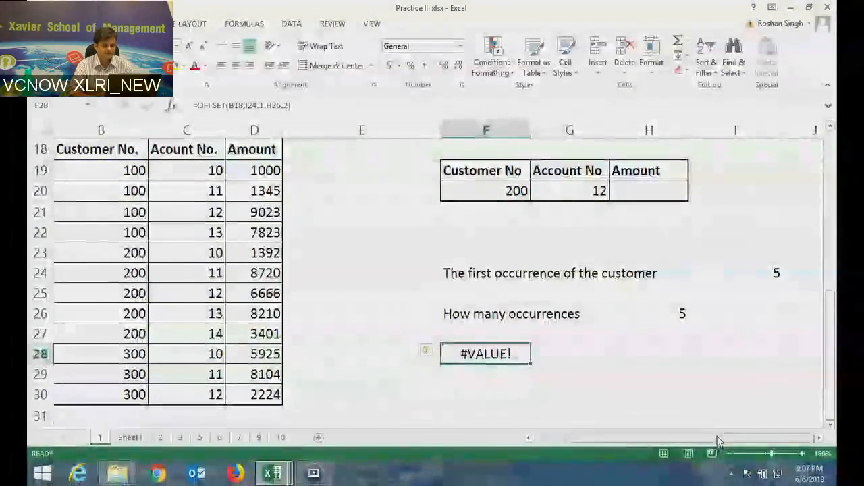
key("F2")
key("ctrl+shift+Left")
key("ctrl+shift+Left")
key("ctrl+shift+Left")
key("ctrl+shift+Left")
key("ctrl+shift+Left")
key("ctrl+shift+Left")
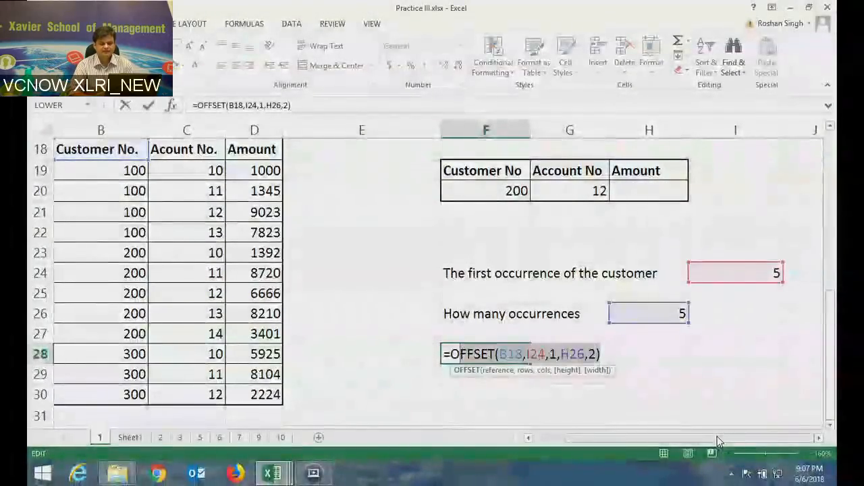
key("ctrl+shift+Left")
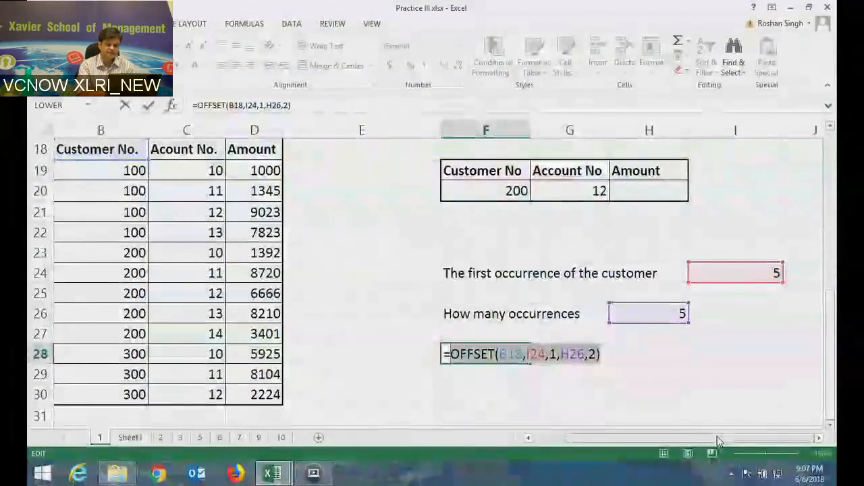
key("F9")
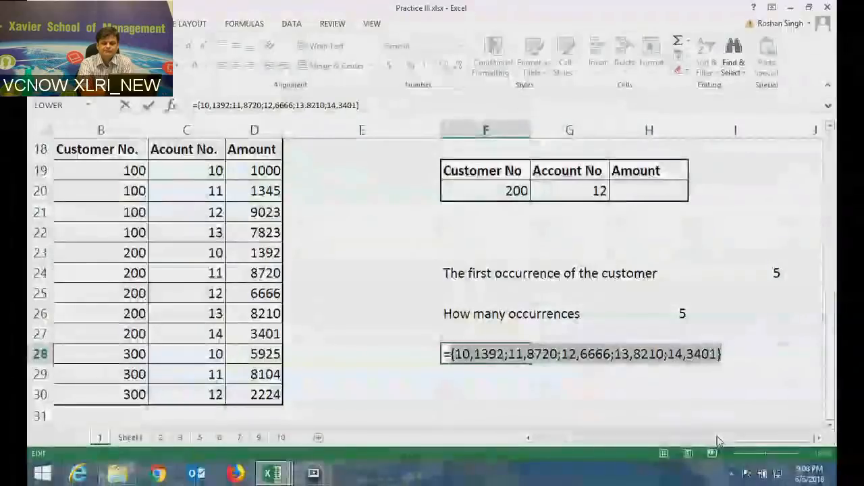
key("ctrl+z")
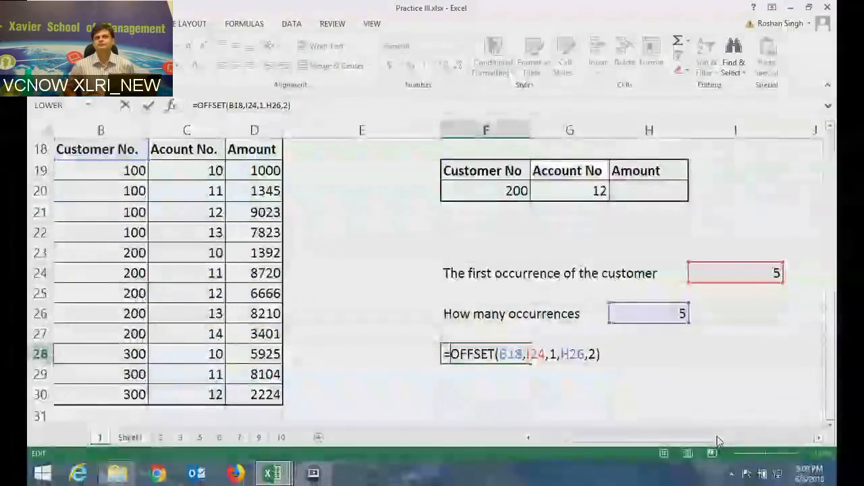
Wrap the OFFSET in F28 in a lookup on G20, giving =VLOOKUP(G20,OFFSET(B18,I24,1,H26,2),2,0).
type("v")
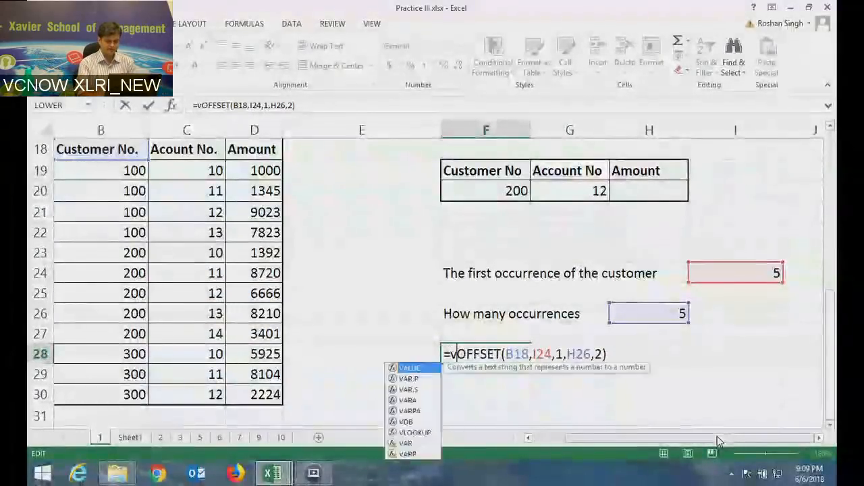
type("lo")
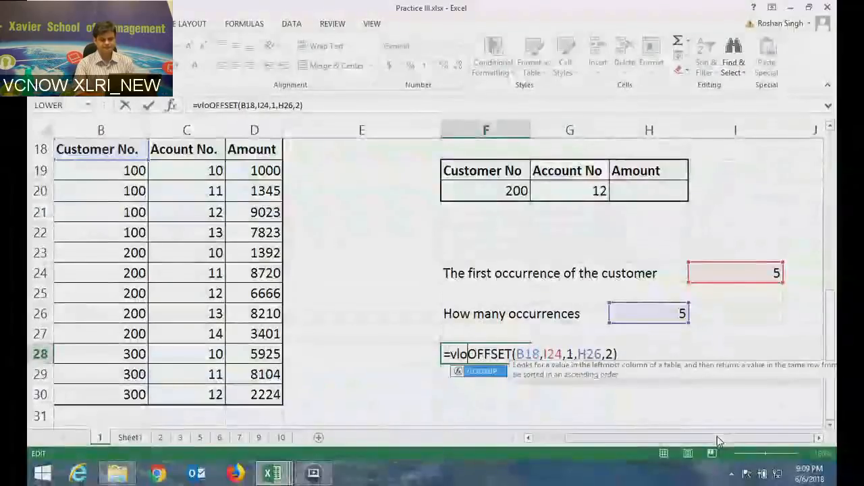
type("okup(")
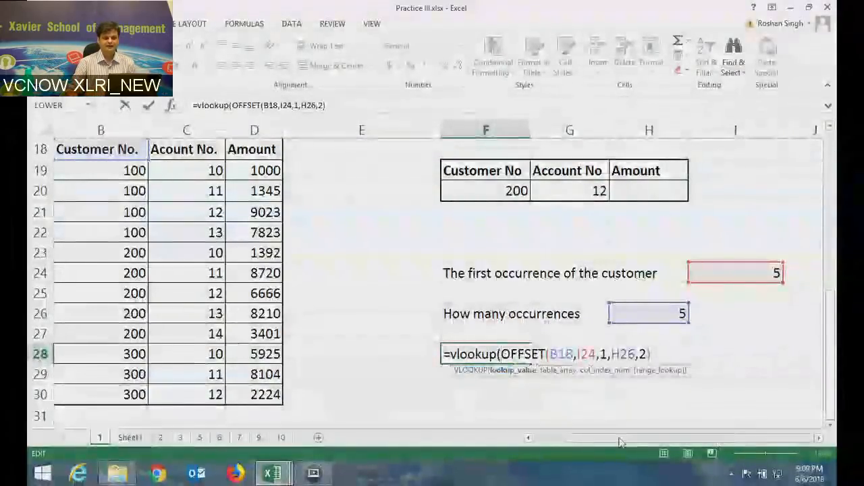
left_click(575, 192)
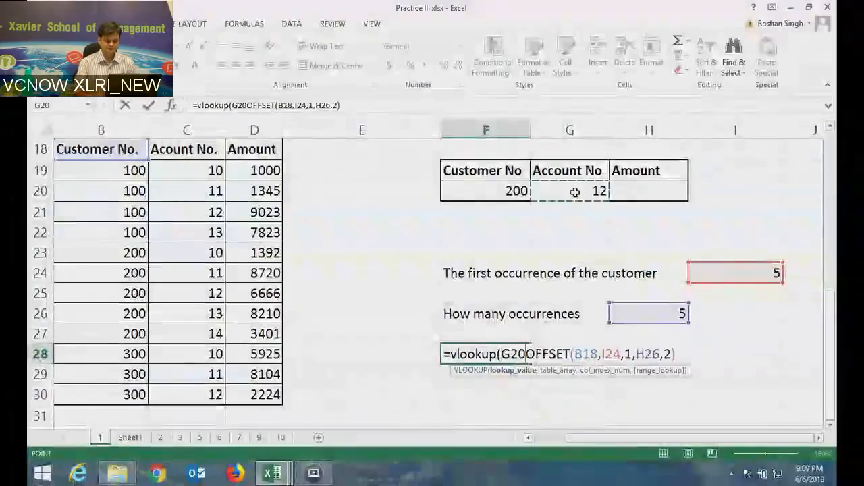
type(",")
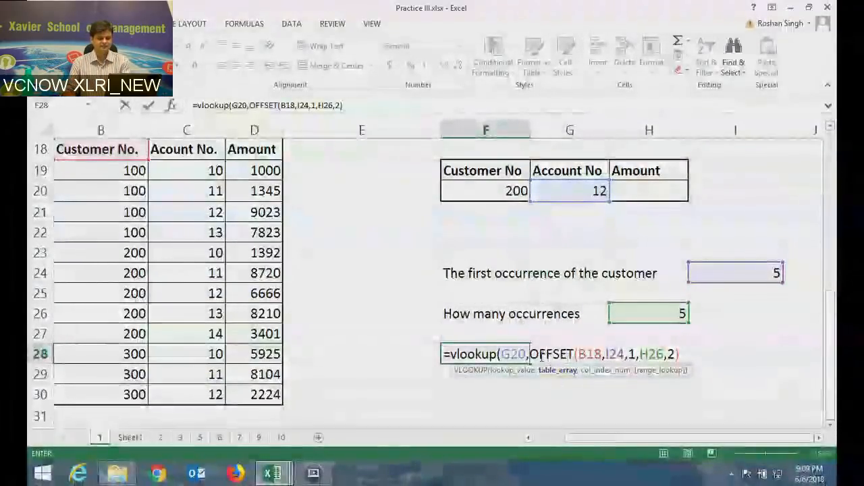
left_click_drag(611, 363, 671, 361)
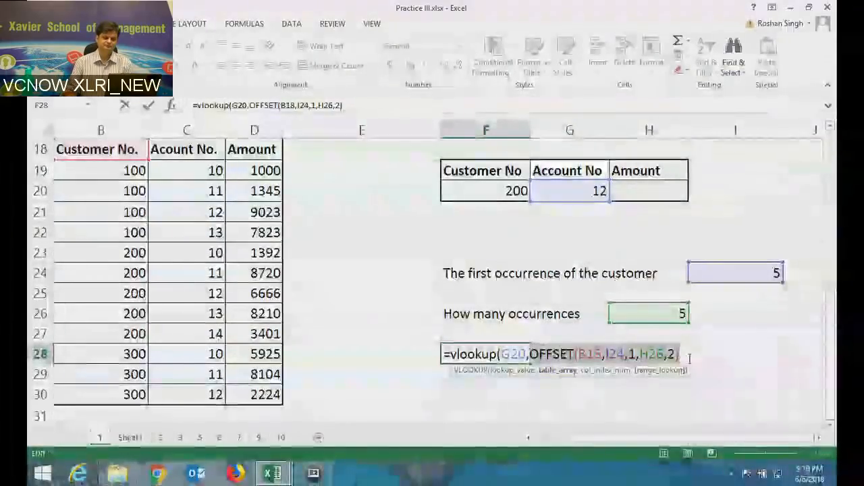
left_click(684, 356)
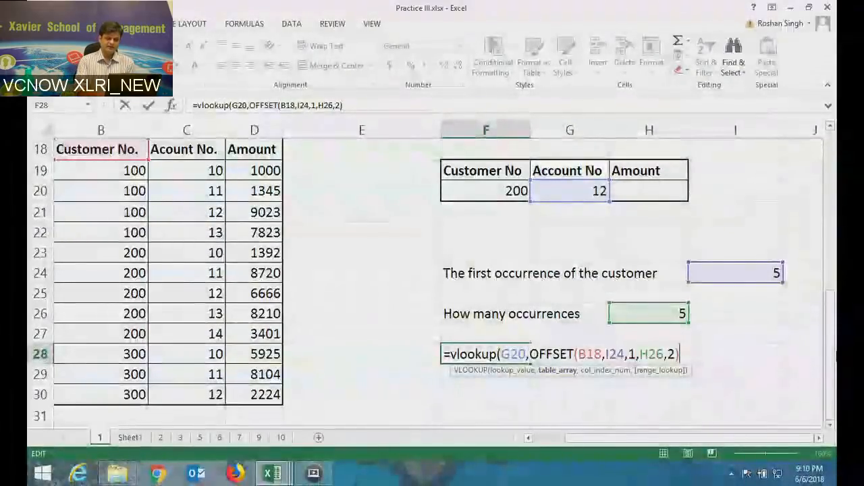
type(",")
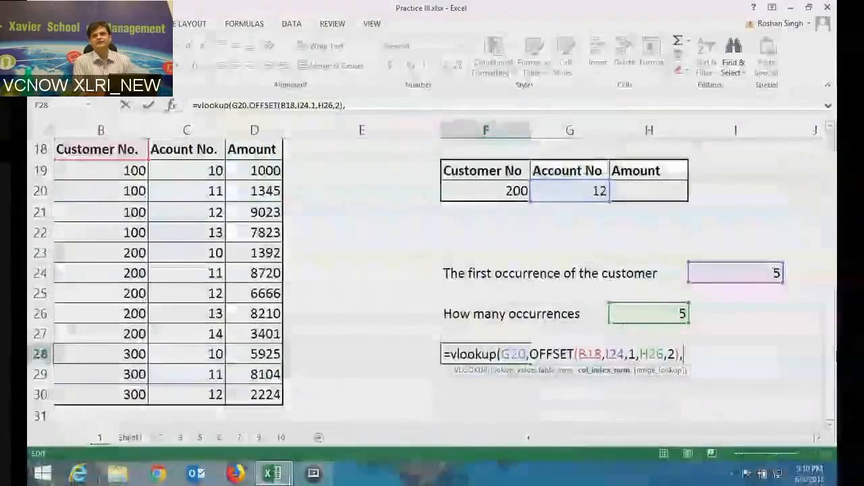
type("2,0")
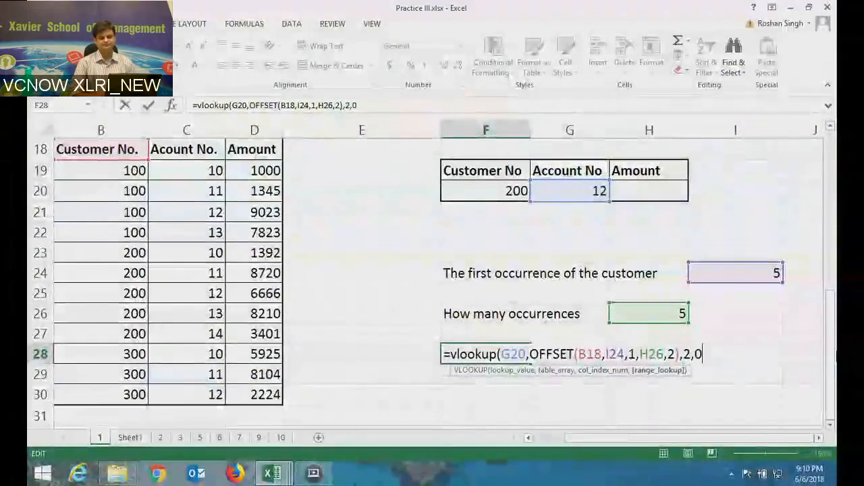
type(")")
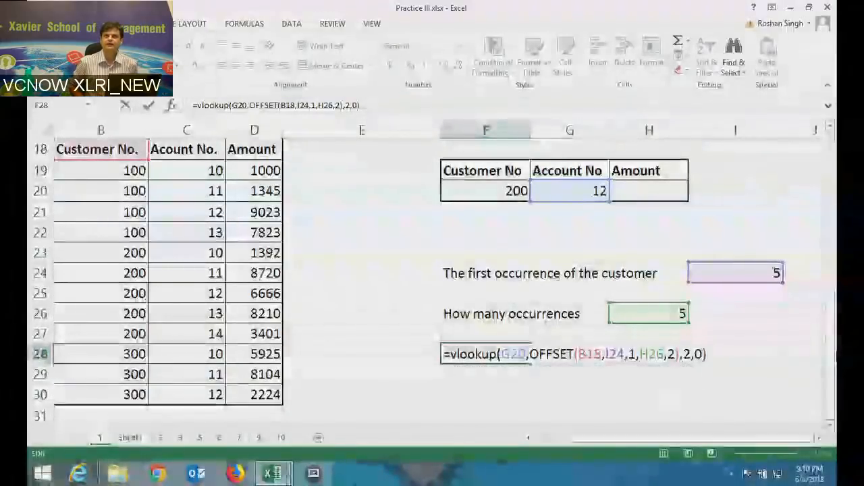
key("Return")
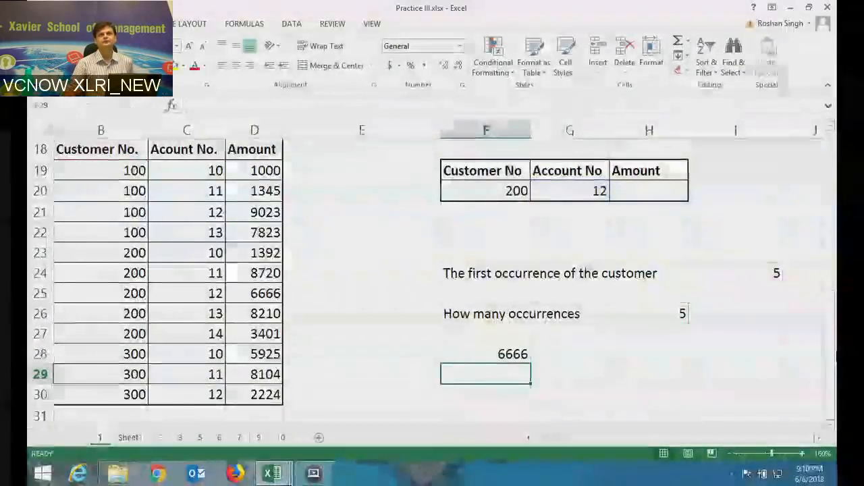
Test the lookup with other criteria by setting G20 to 13 and F20 to 100.
left_click(579, 191)
type("13")
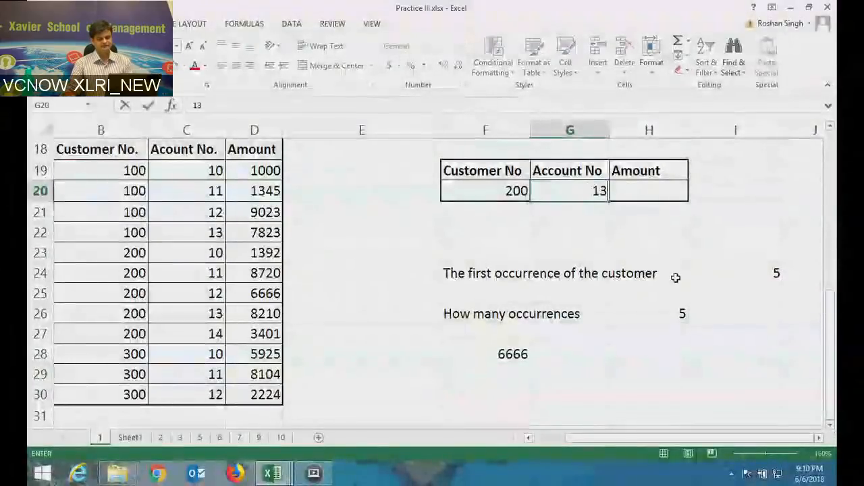
left_click(665, 317)
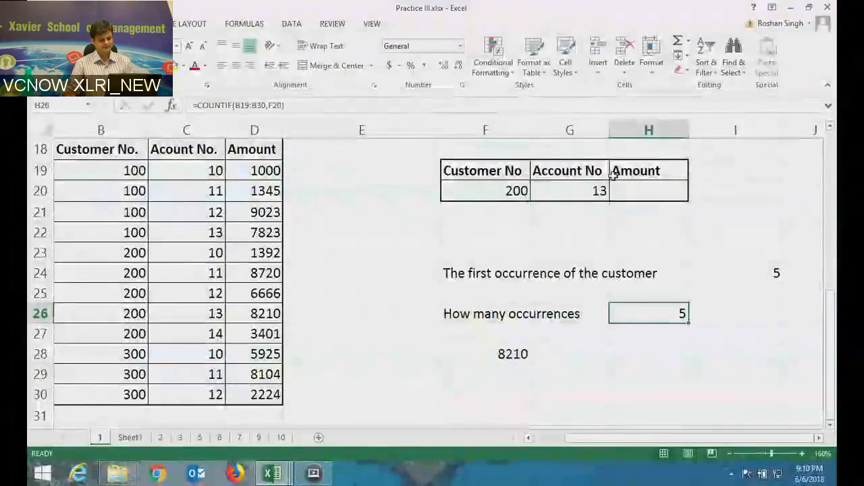
left_click(523, 191)
type("100")
left_click(690, 336)
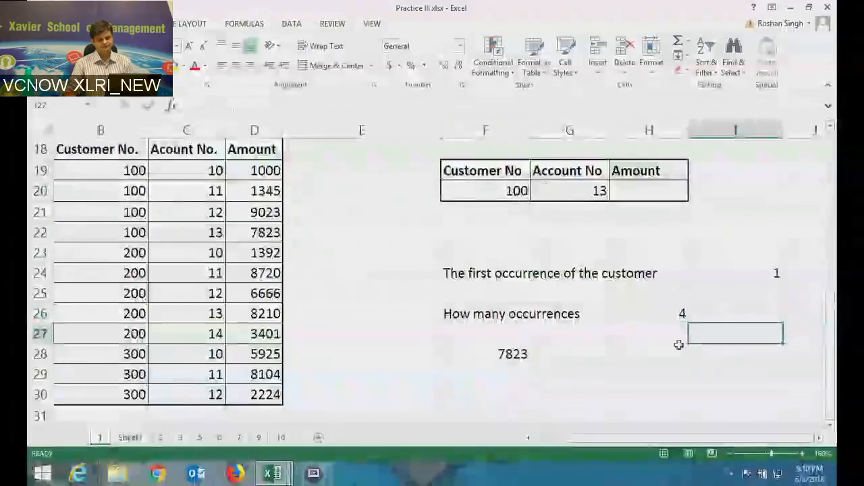